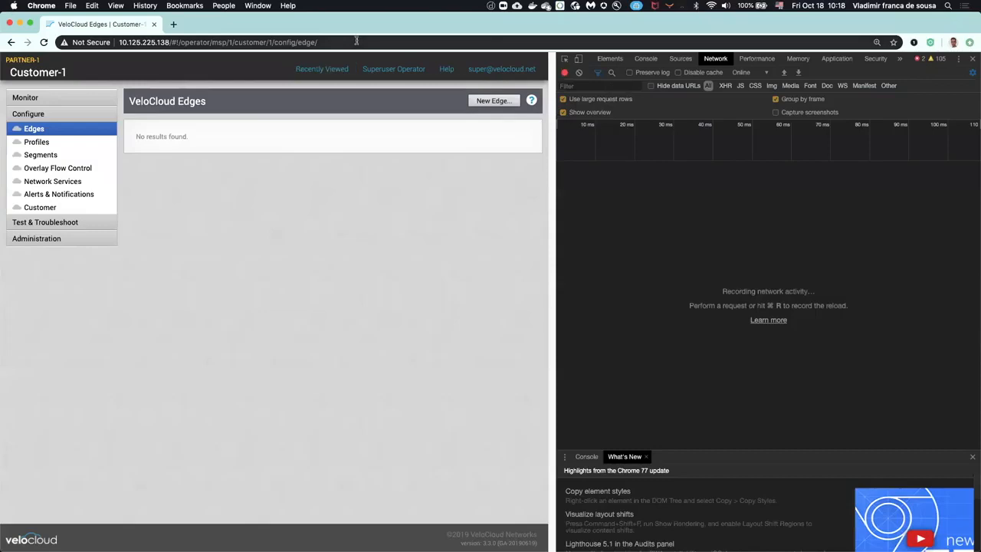
Step: Reload the VeloCloud Edges page, filter the captured network requests by "portal", and clear the network log
key("Return")
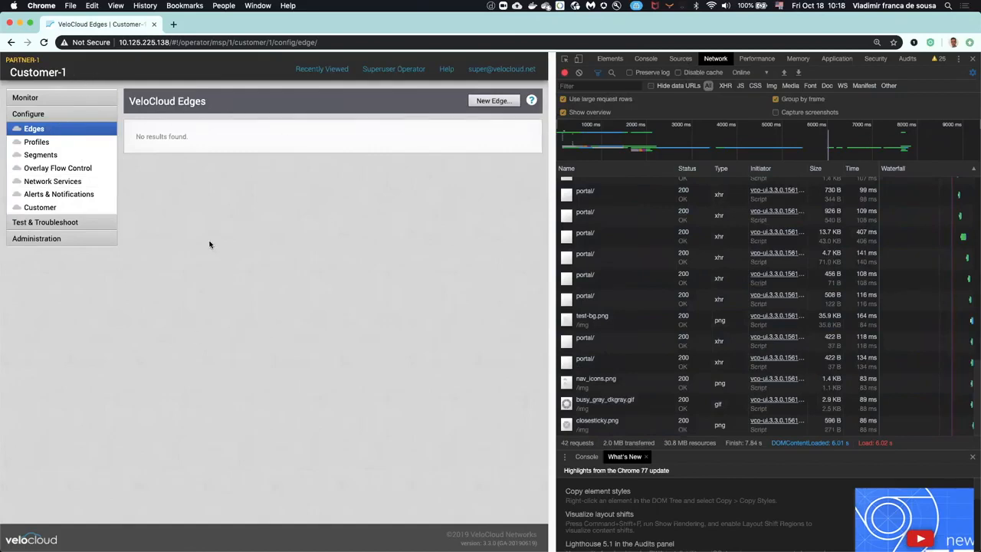
left_click(570, 86)
type("portal")
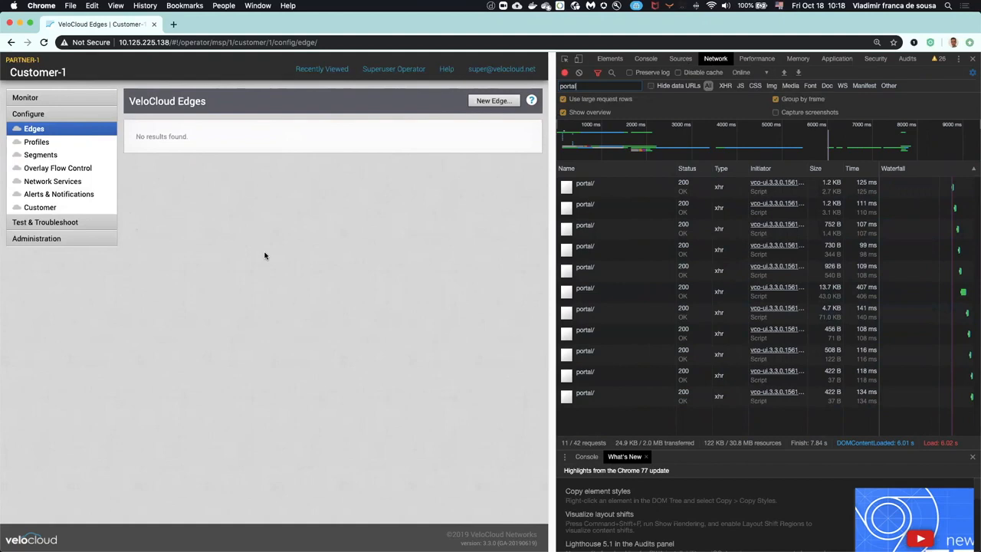
left_click(579, 72)
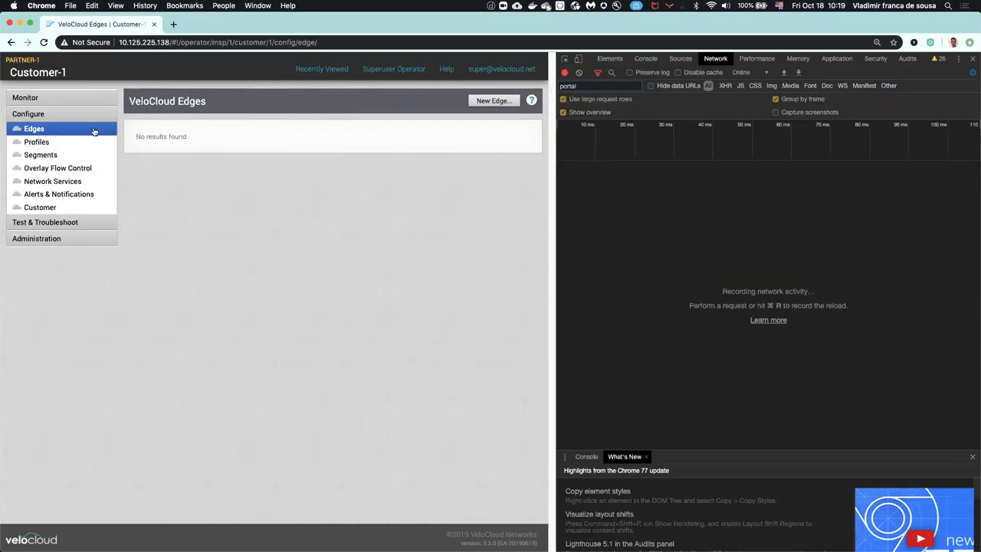
Step: Start provisioning a new edge and name it NEW-EDGE
left_click(494, 100)
left_click(191, 200)
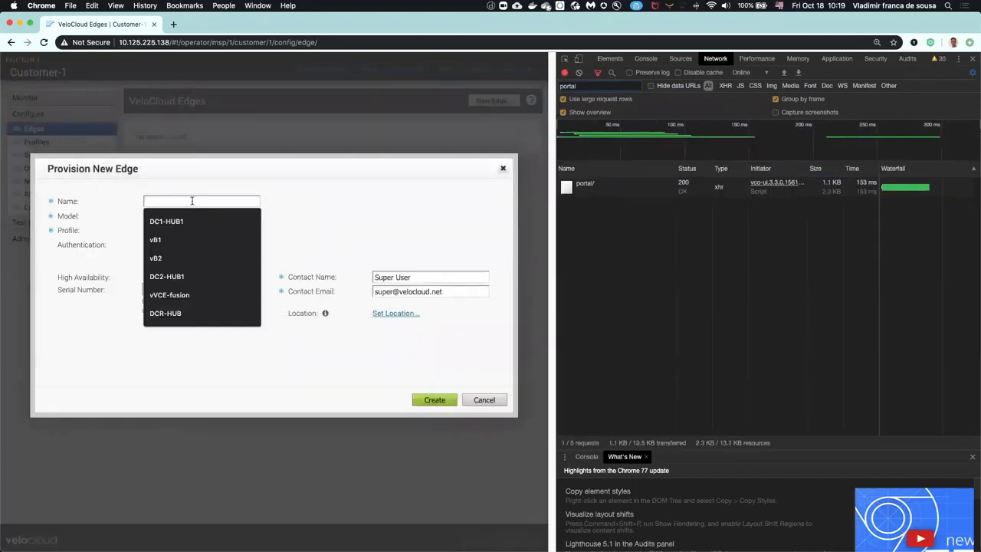
type("ne")
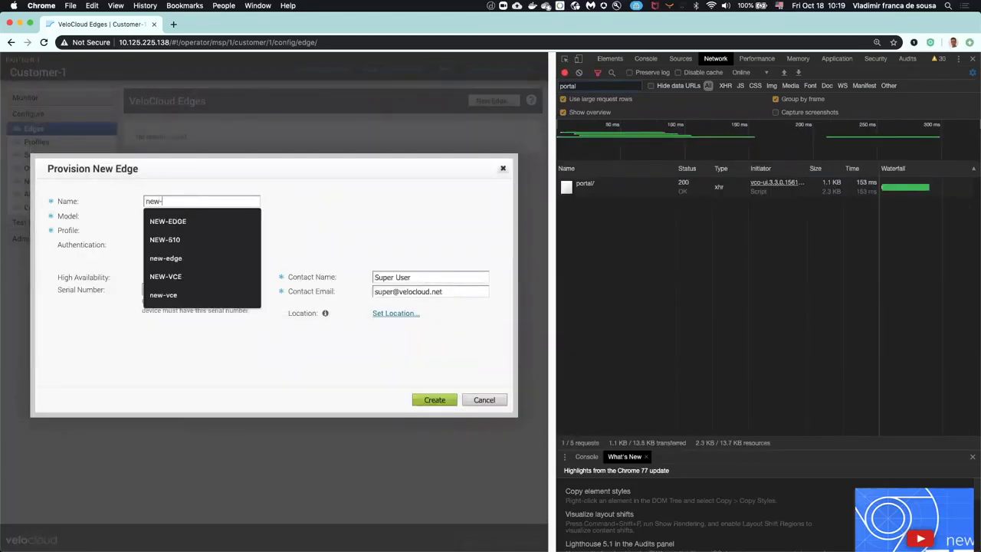
type("w-")
key("Down")
key("Return")
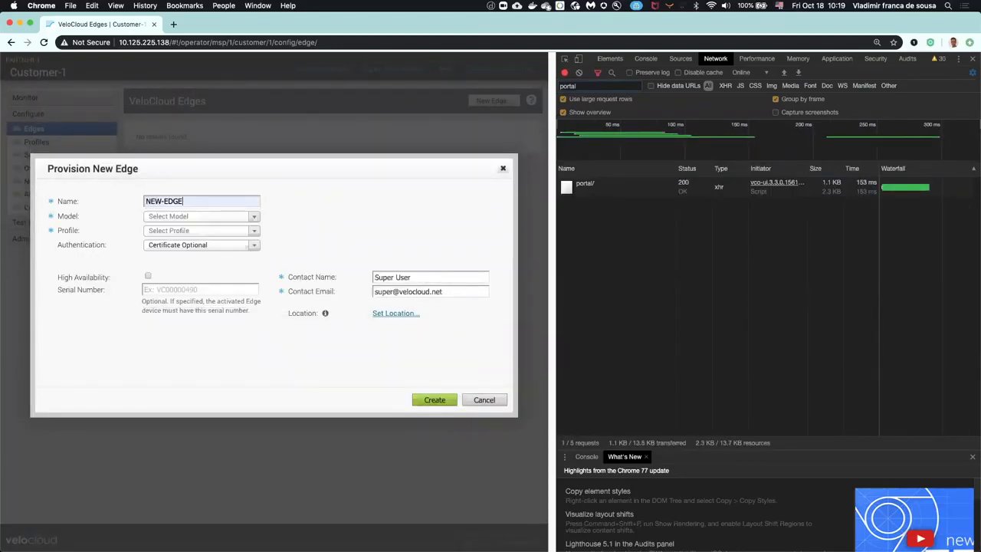
Step: Set the model to Edge 2000 and the profile to sample-profile, and create the edge with a freshly cleared network log
left_click(192, 216)
left_click(203, 292)
left_click(250, 234)
left_click(225, 268)
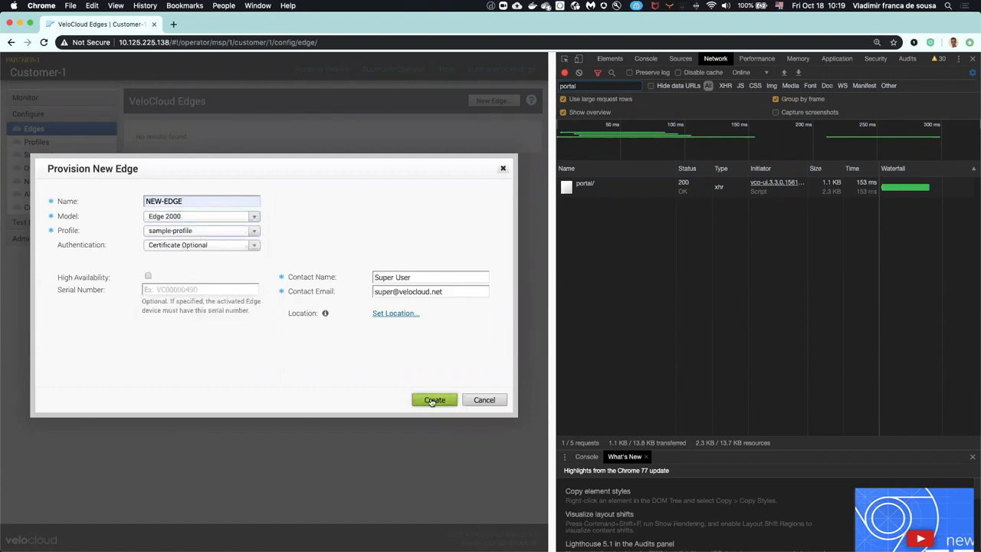
left_click(579, 73)
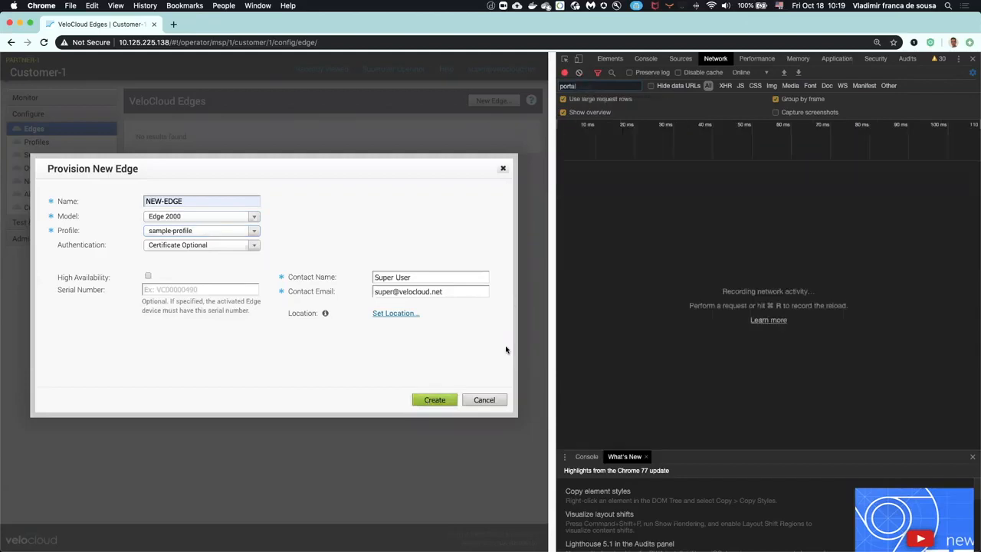
left_click(444, 402)
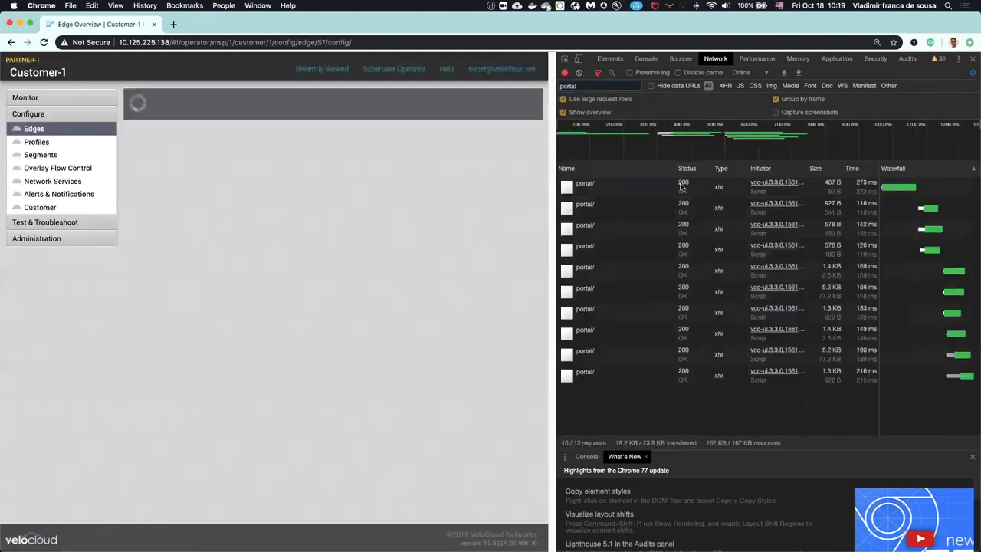
Step: Examine the first portal request's payload, expanding its params and site objects to read the edge/edgeProvision call
left_click(582, 184)
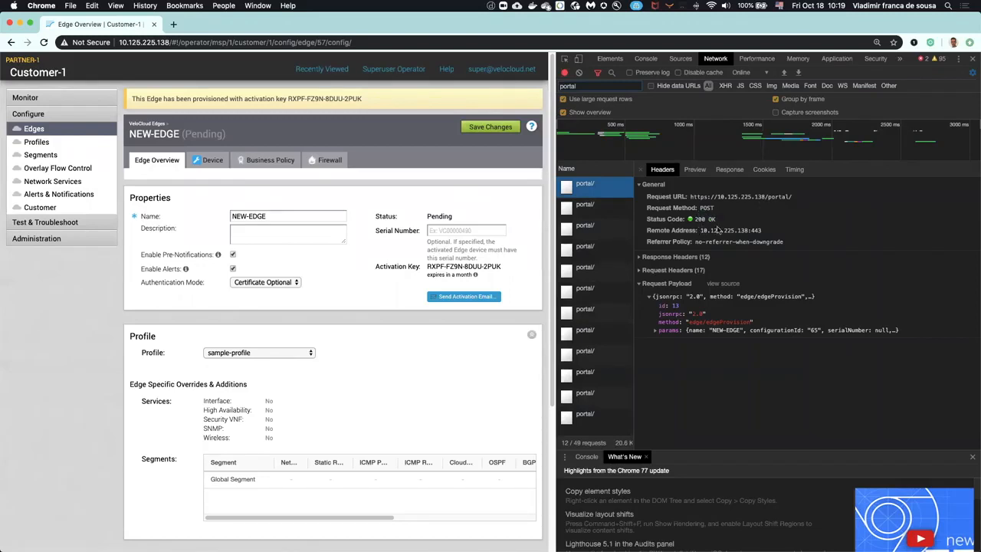
left_click(655, 331)
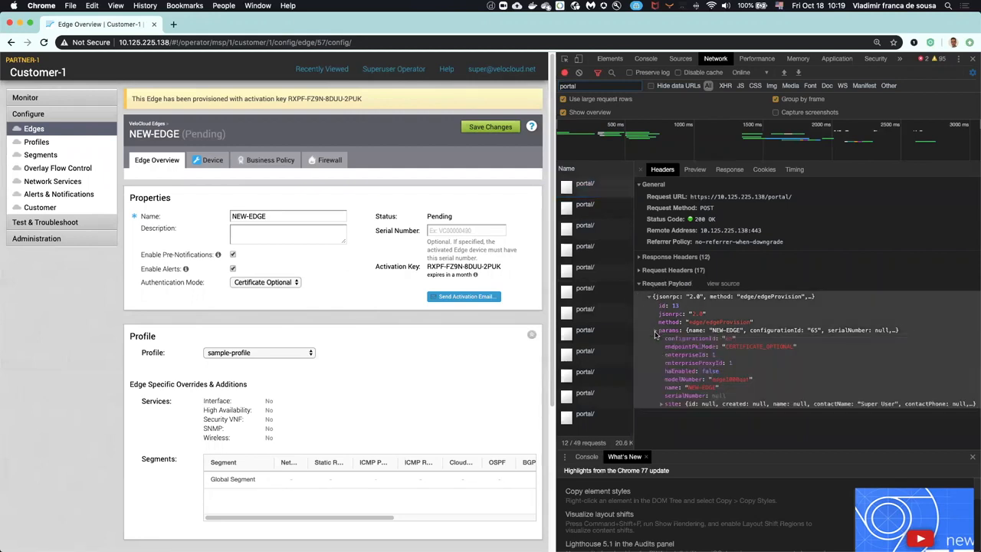
left_click(662, 405)
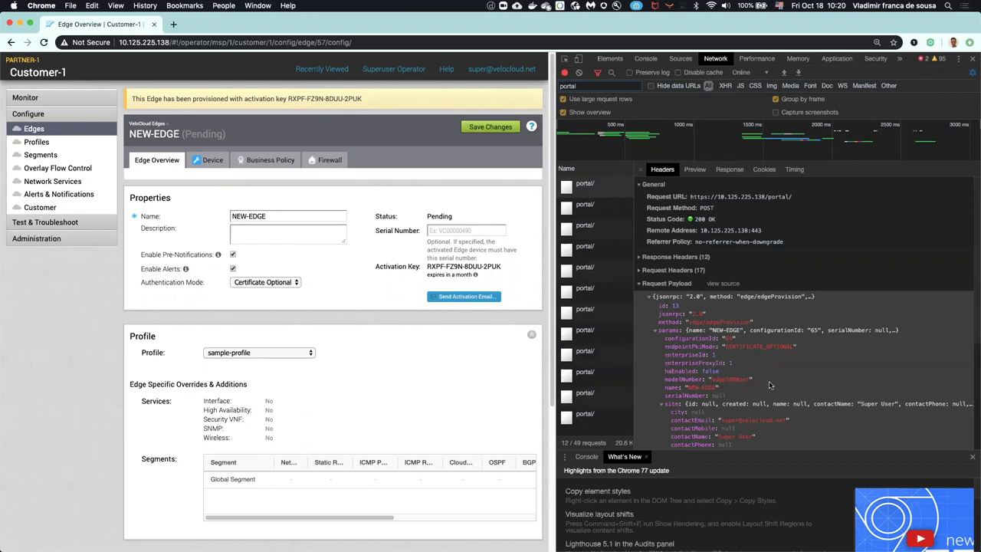
scroll(770, 385, "down", 2)
scroll(774, 224, "up", 2)
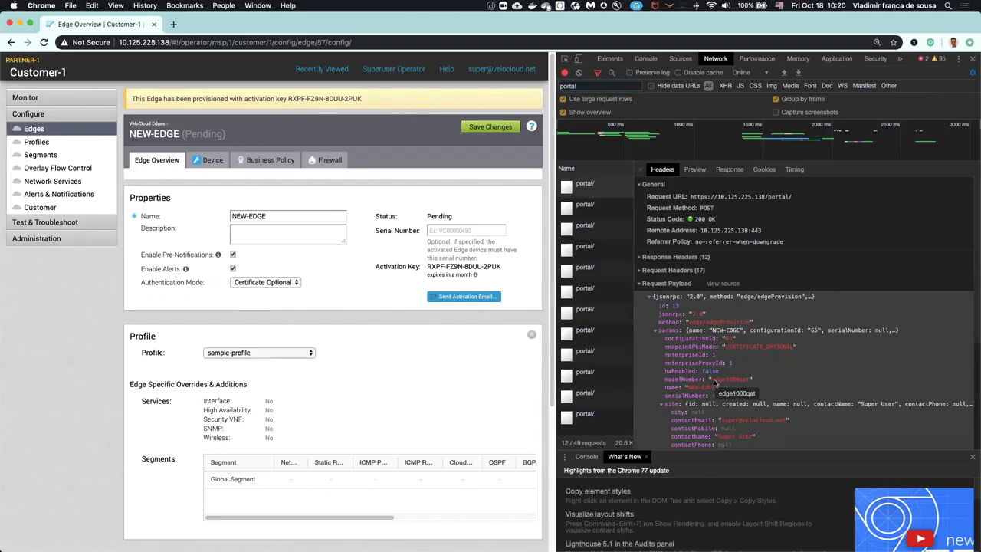
Step: Copy the edge/edgeProvision request as cURL and paste it, session token included, over the selected text in TextWrangler
right_click(587, 188)
mouse_move(666, 248)
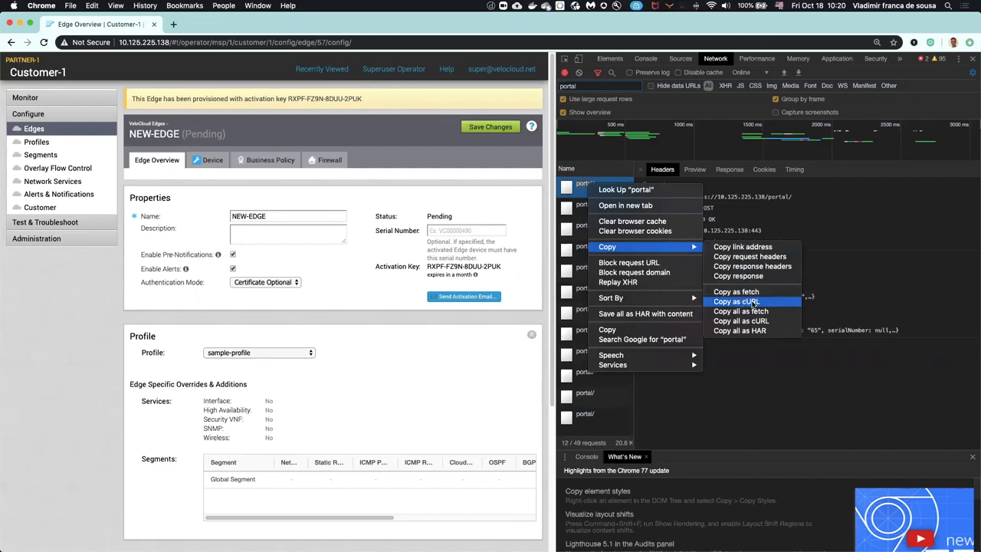
left_click(753, 302)
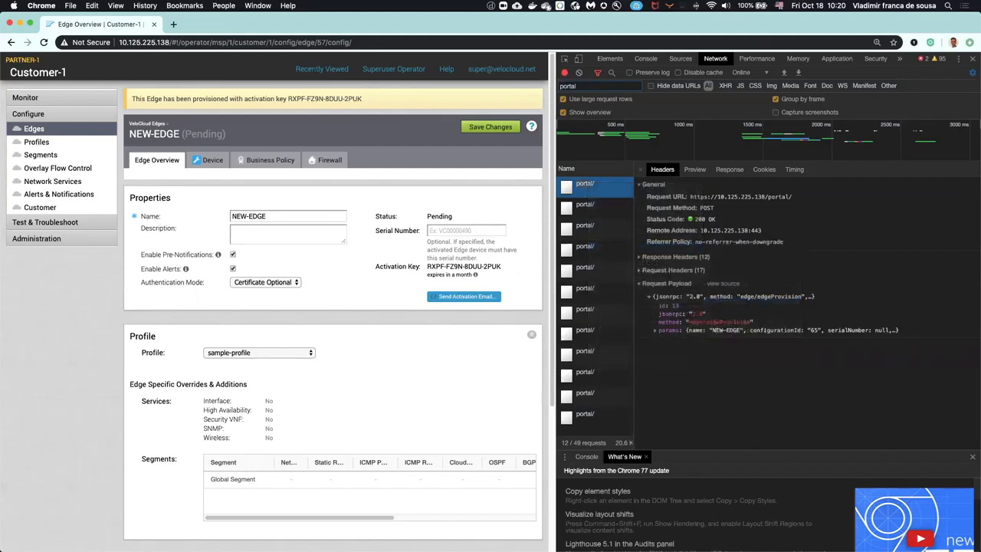
key("super+Tab")
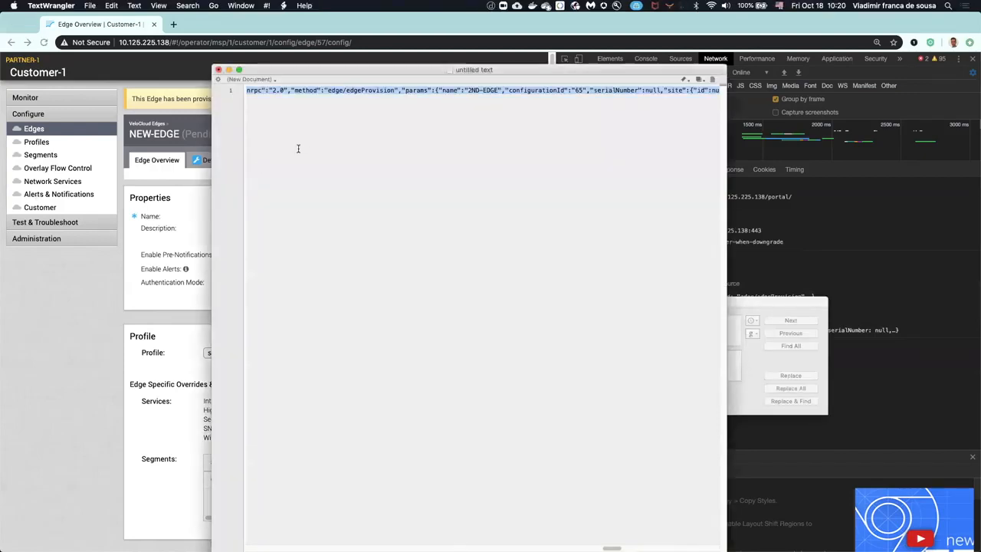
key("super+v")
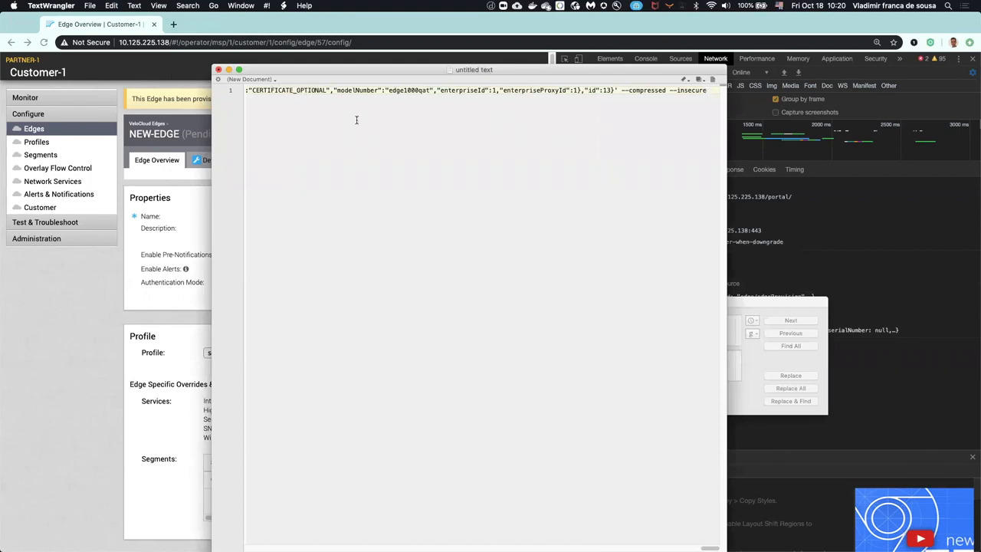
left_click_drag(327, 93, 232, 89)
left_click(379, 122)
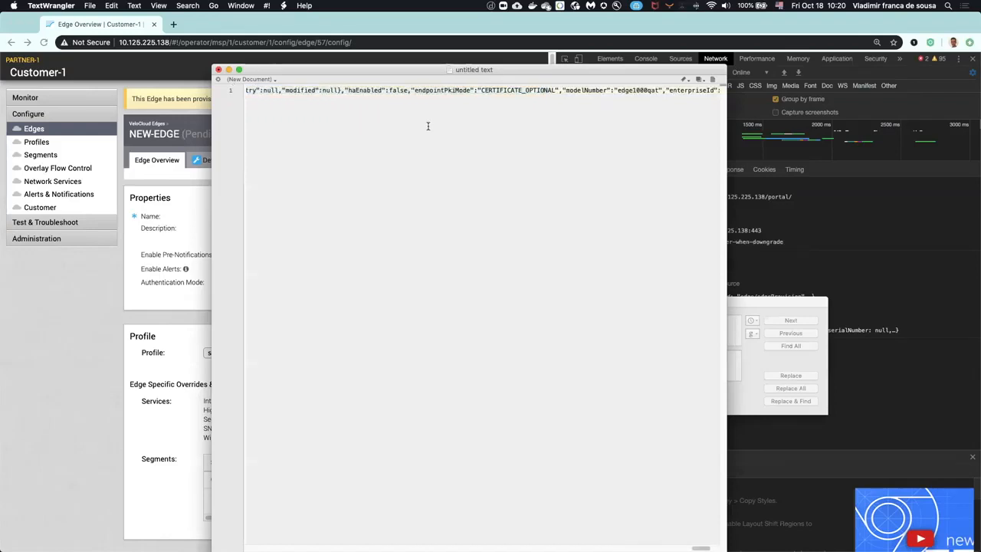
Step: Back in Chrome, delete NEW-EDGE with a freshly cleared network log and expand the params of the captured edge/deleteEdge request
left_click(108, 280)
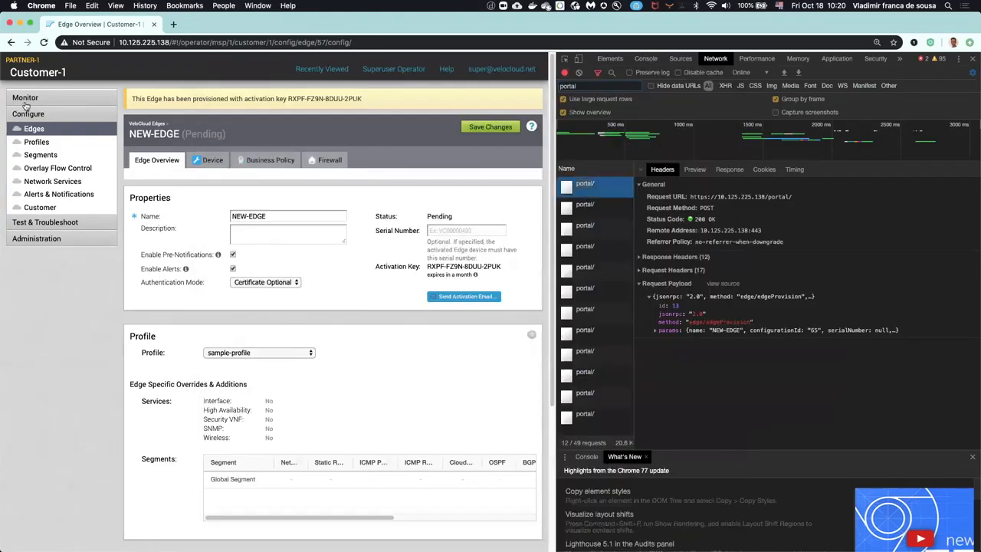
left_click(37, 129)
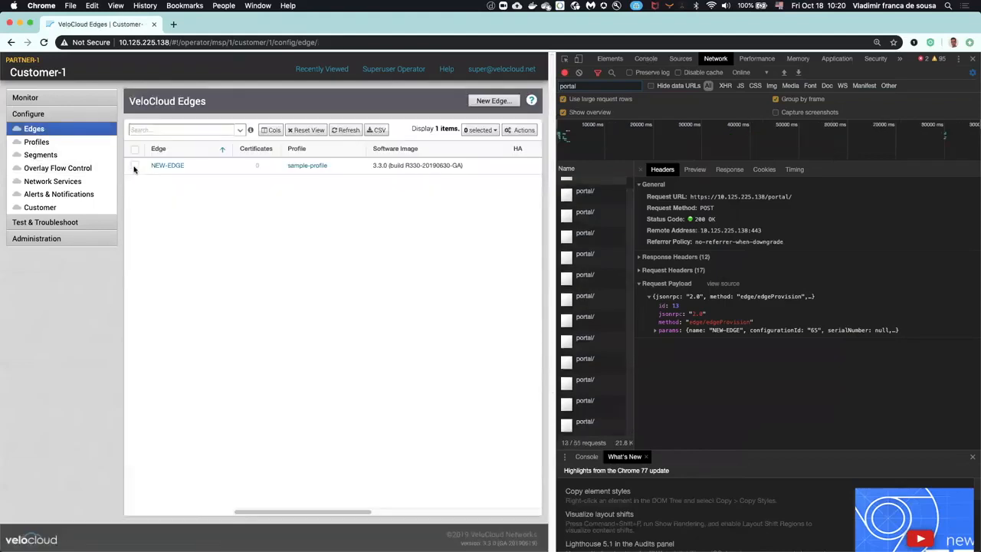
left_click(135, 165)
left_click(518, 131)
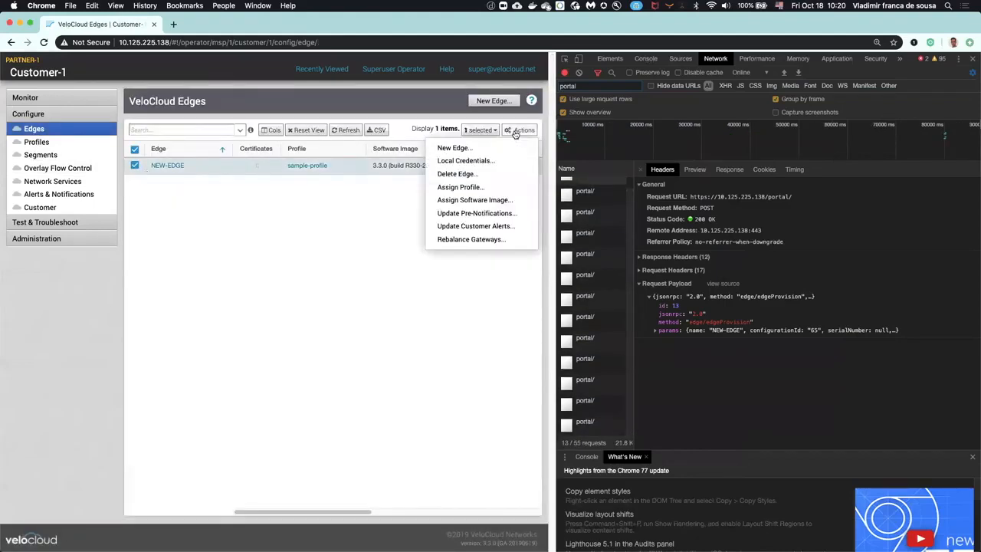
left_click(457, 174)
left_click(578, 72)
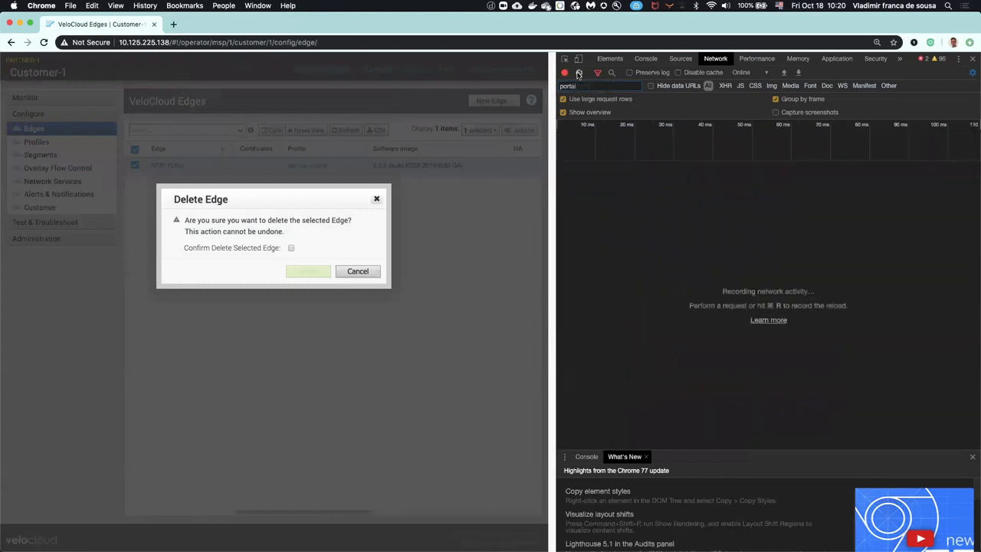
left_click(291, 248)
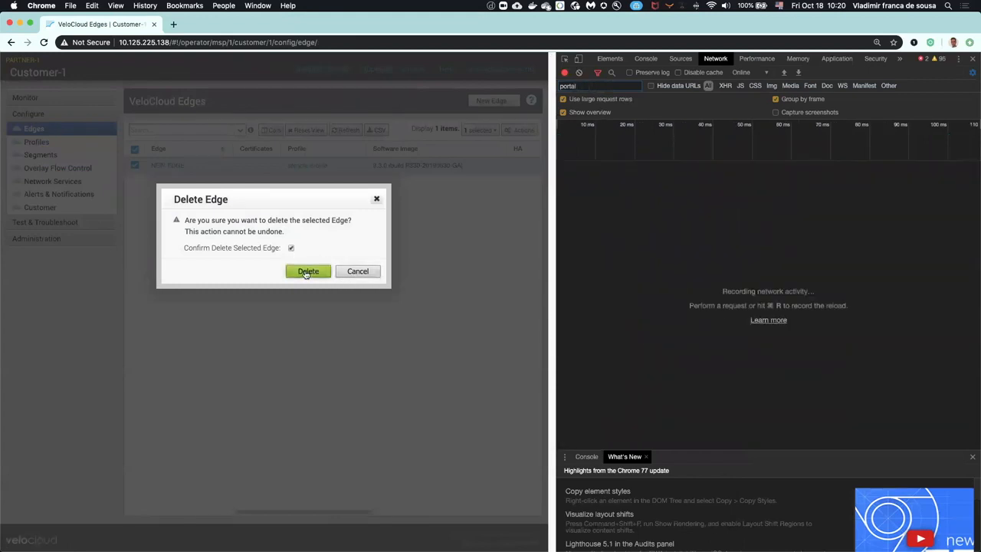
left_click(310, 271)
left_click(585, 186)
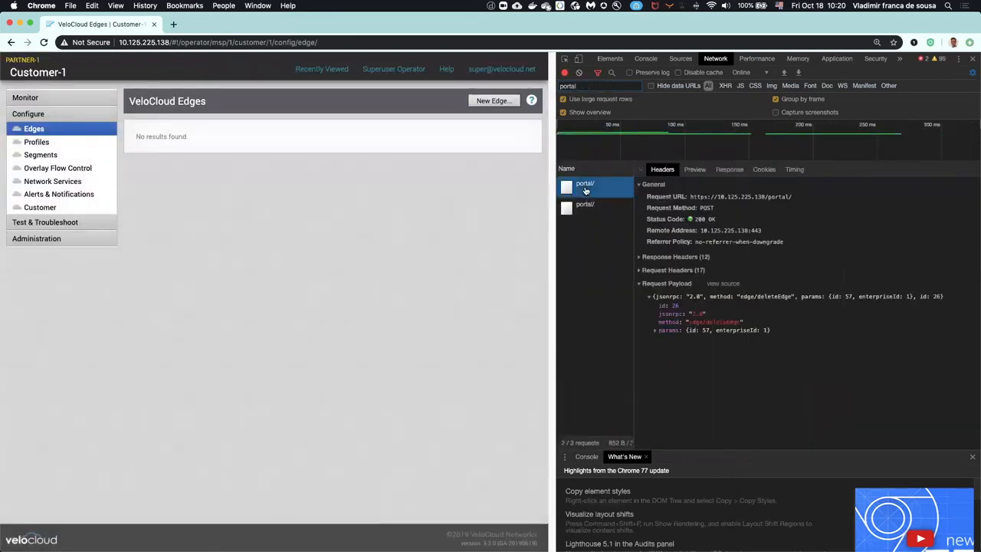
left_click(656, 331)
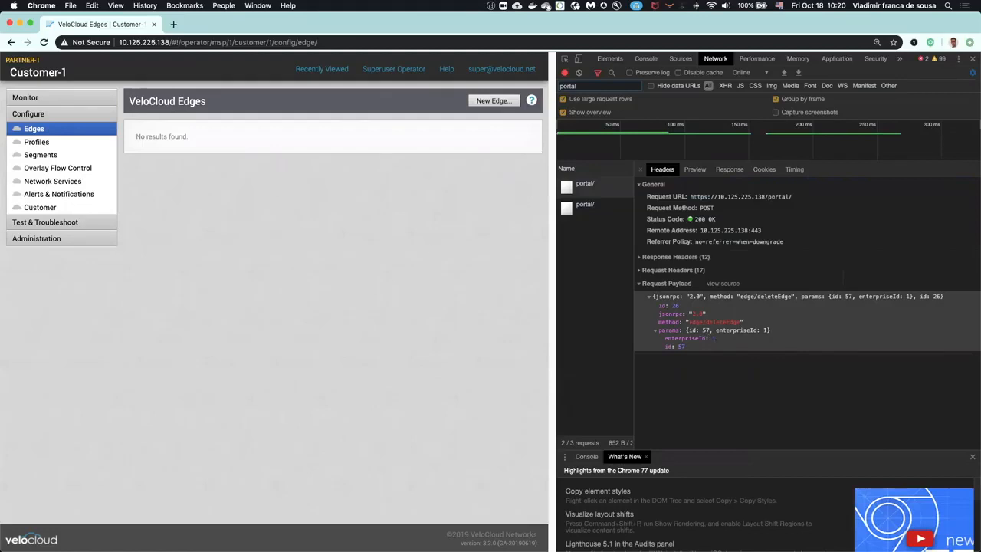
Step: Run the copied edge/edgeProvision cURL command, including its session token, in a new Terminal session
key("super+Tab")
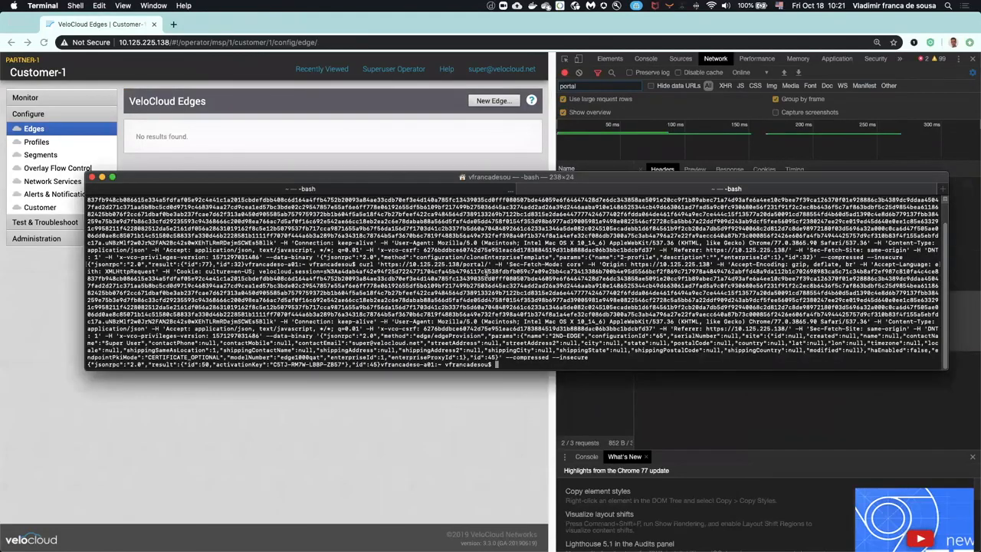
key("super+t")
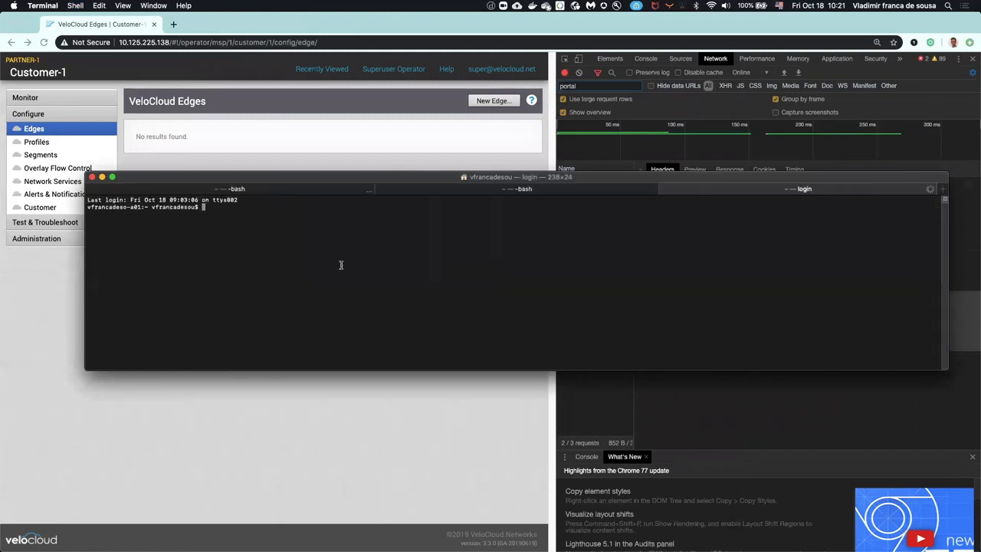
key("super+v")
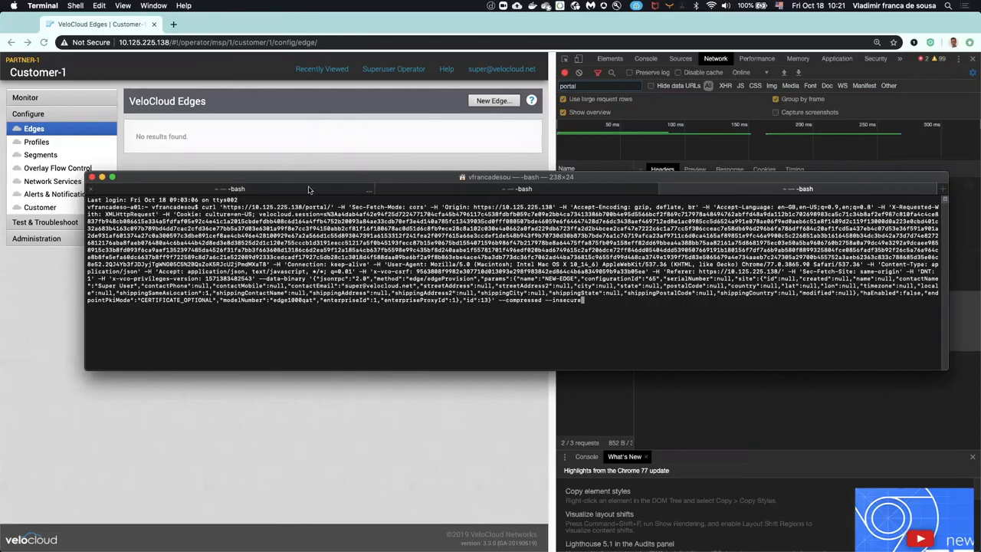
key("Return")
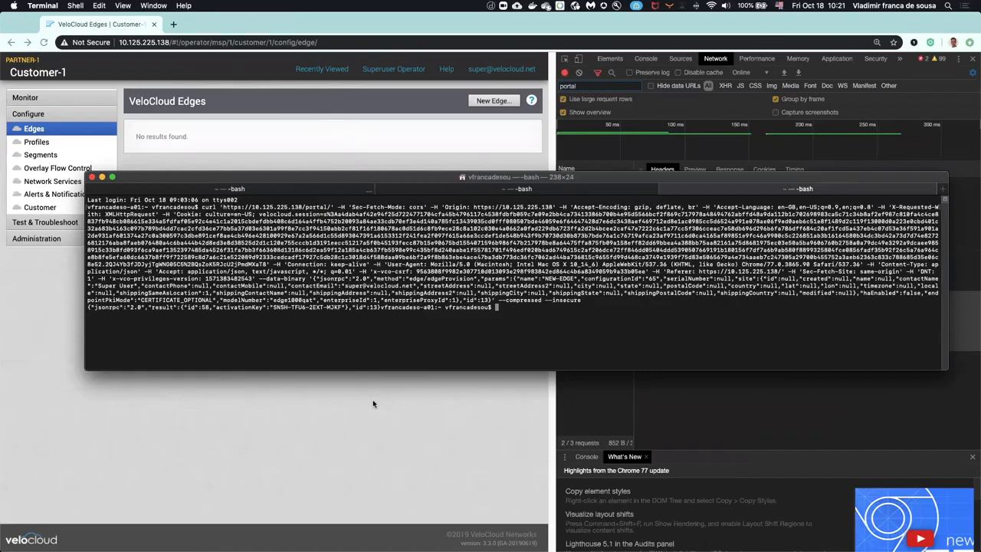
Step: Return to Chrome and check the customer's Edges and Profiles lists for the edge provisioned through the API
left_click(372, 400)
left_click(32, 129)
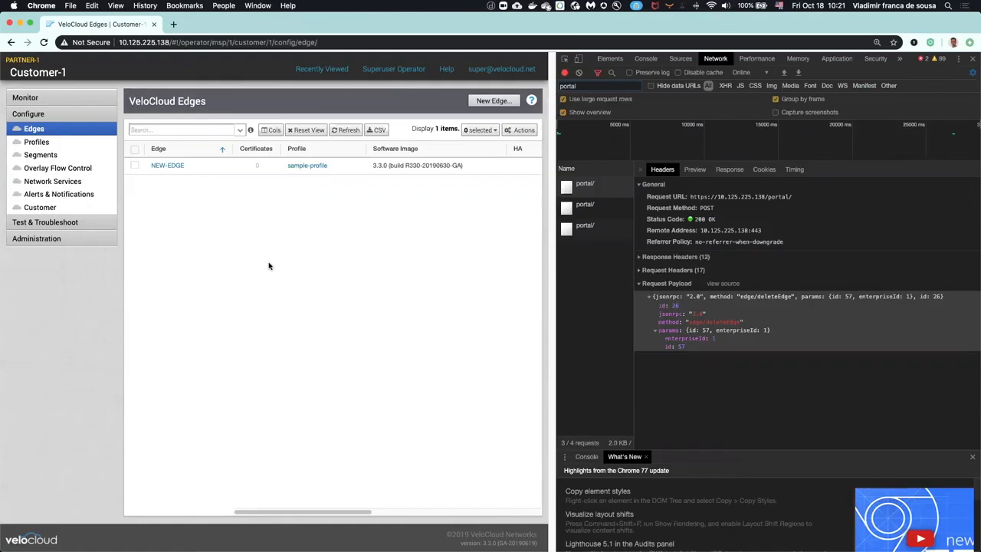
left_click(59, 142)
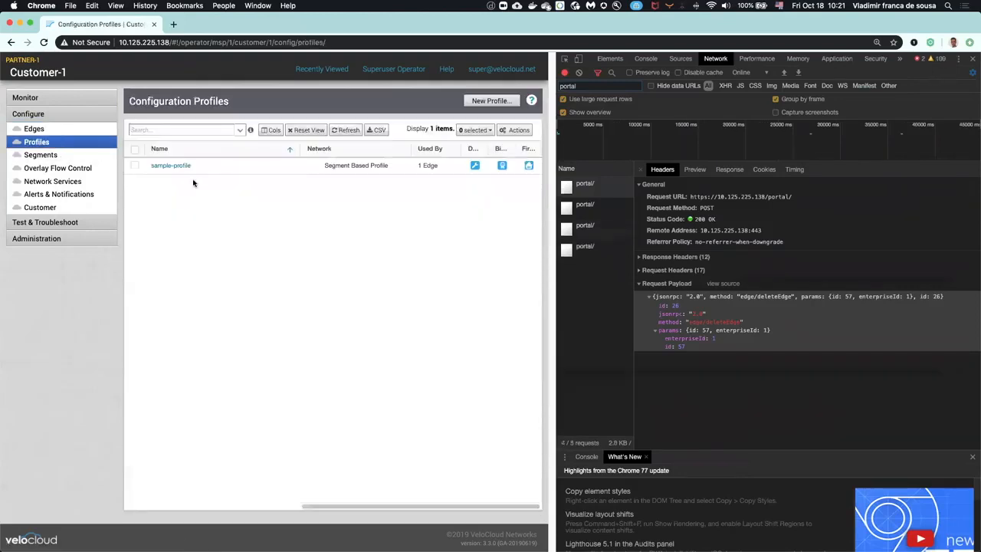
left_click(60, 134)
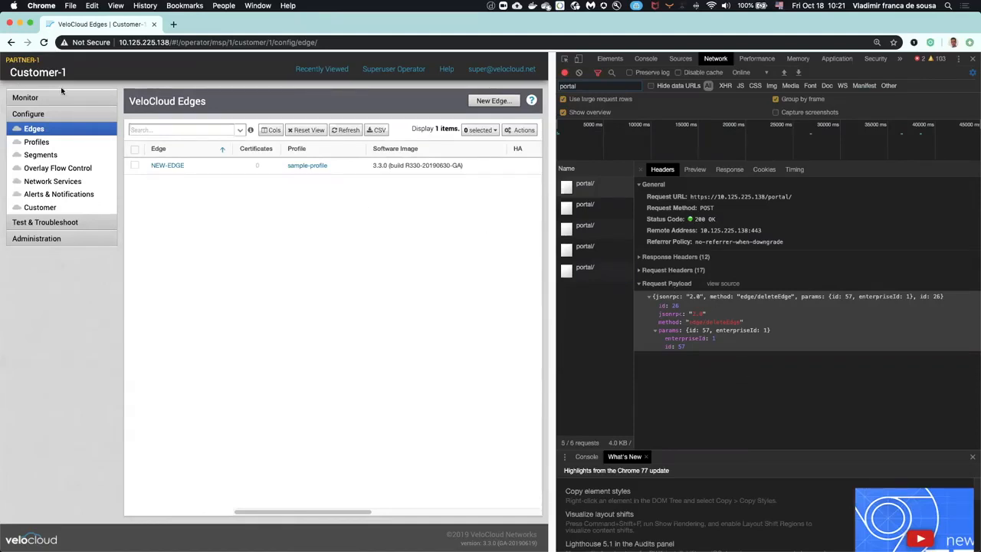
Step: Clear the network log, open the customer's monitoring Events page, and examine the payloads of its two portal requests
left_click(578, 72)
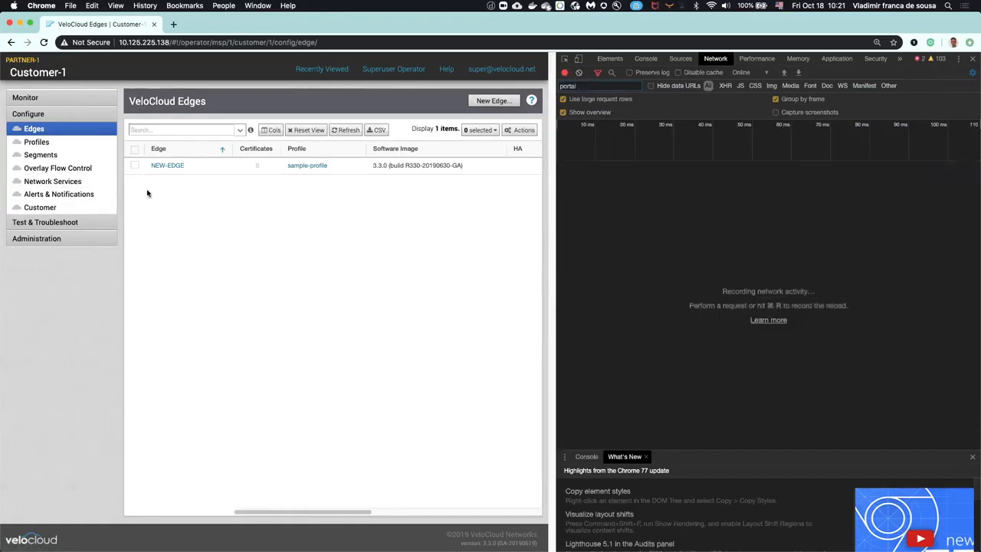
left_click(79, 101)
left_click(38, 167)
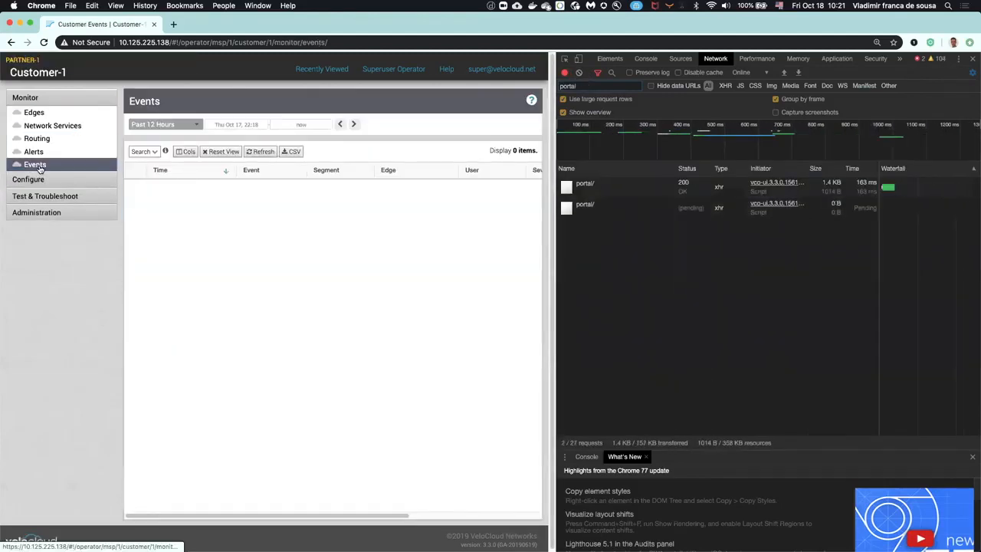
left_click(580, 187)
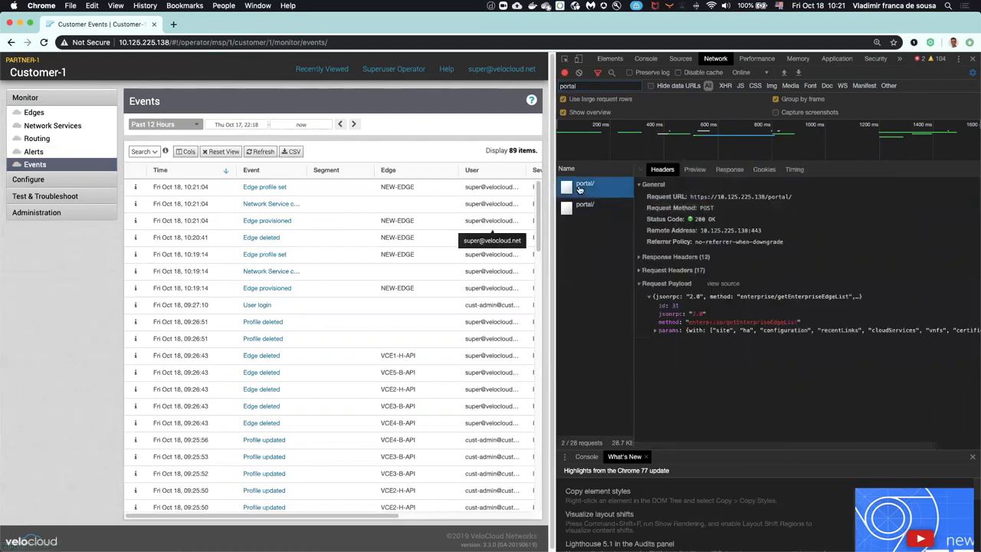
left_click(602, 216)
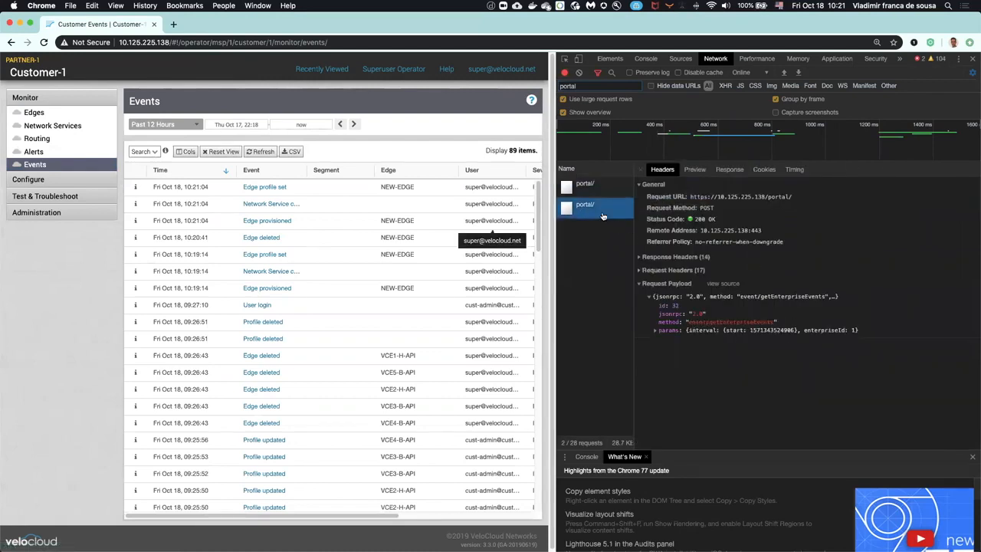
Step: Compare the request payloads of the captured enterprise/getEnterpriseEdgeList and event/getEnterpriseEvents portal calls
left_click(575, 187)
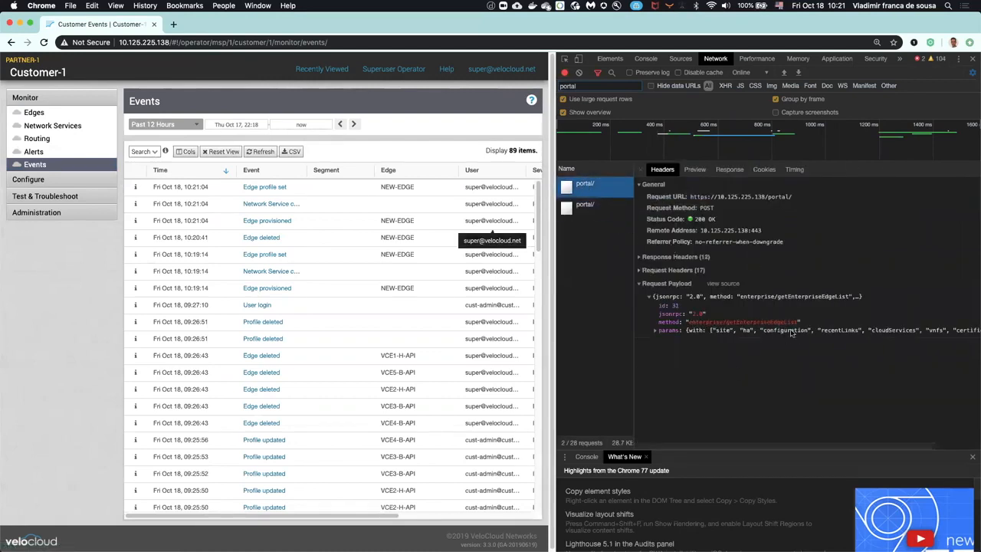
left_click(575, 212)
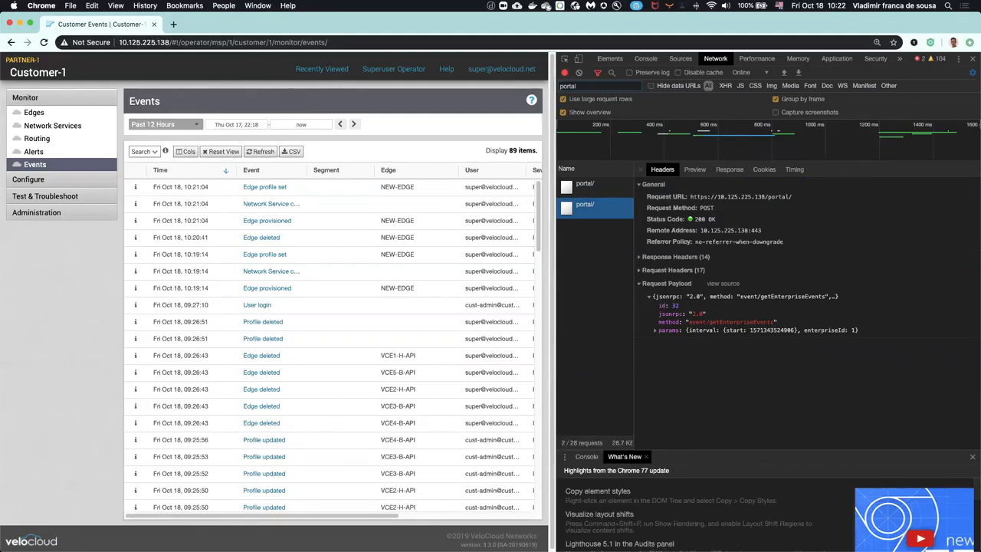
key("super+Tab")
scroll(123, 384, "down", 4)
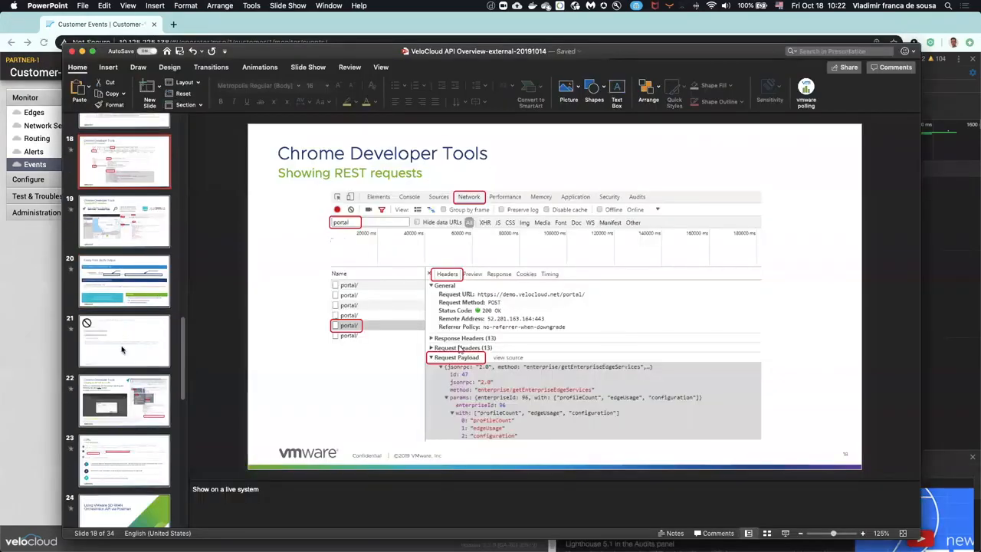
left_click(23, 260)
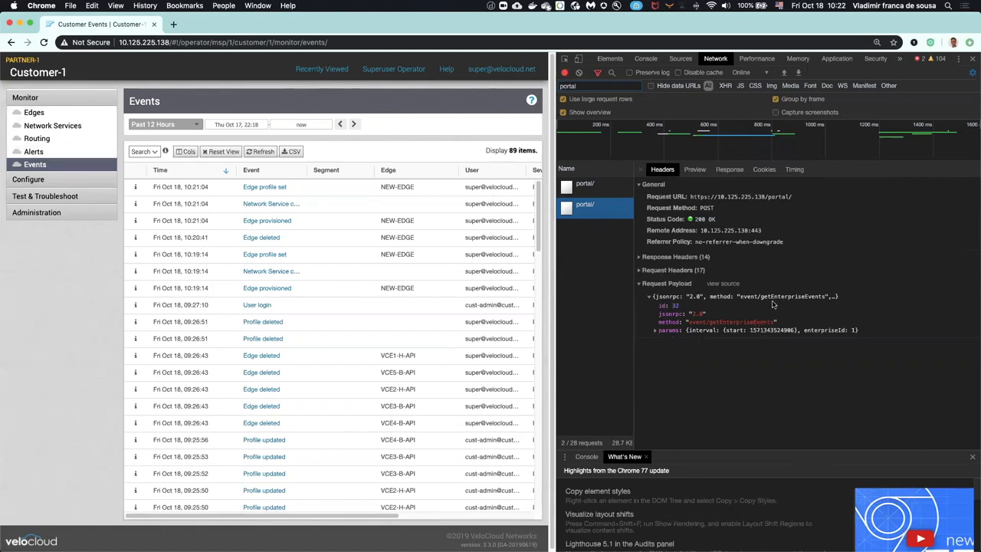
Step: Select the customer ID in the page URL and expand the event/getEnterpriseEvents params to compare it with enterpriseId
left_click(269, 41)
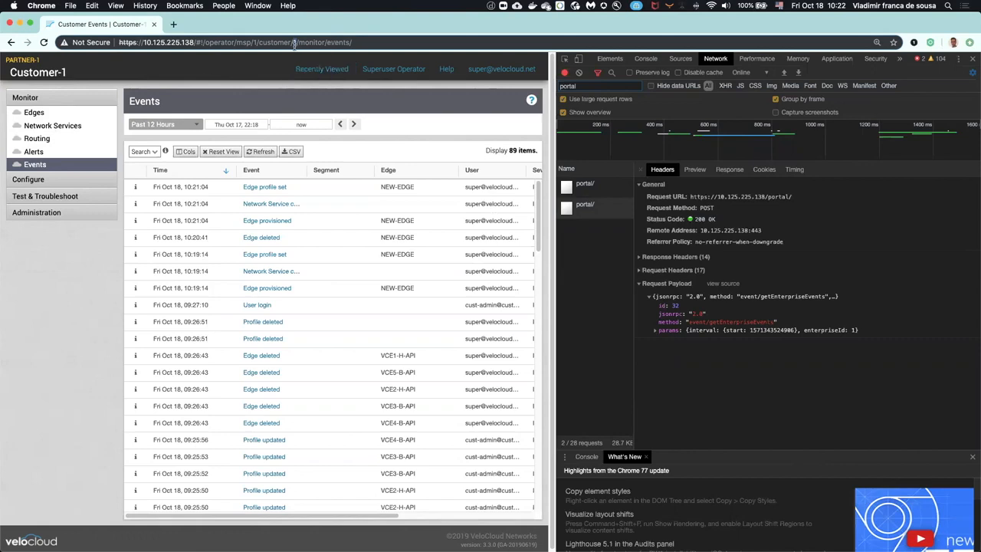
left_click(655, 332)
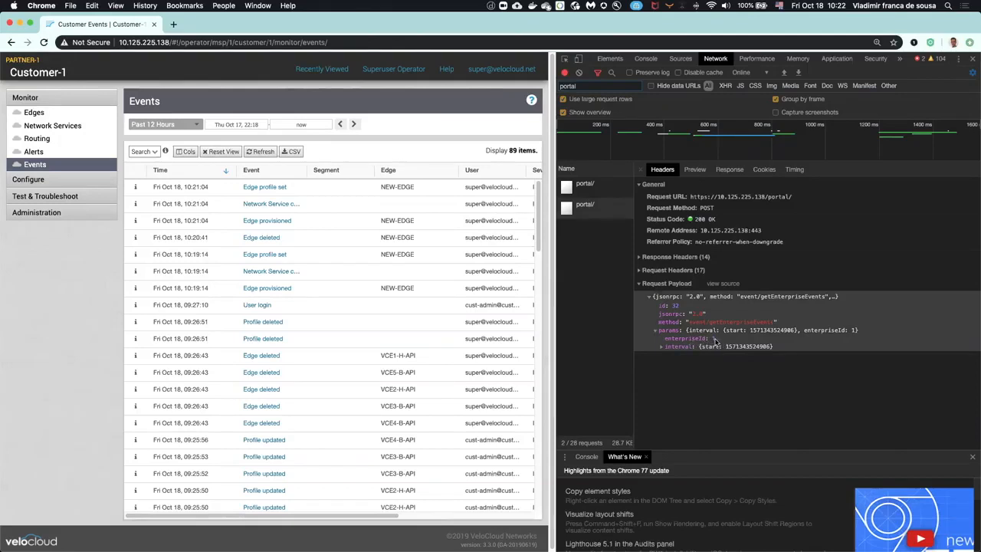
left_click(232, 42)
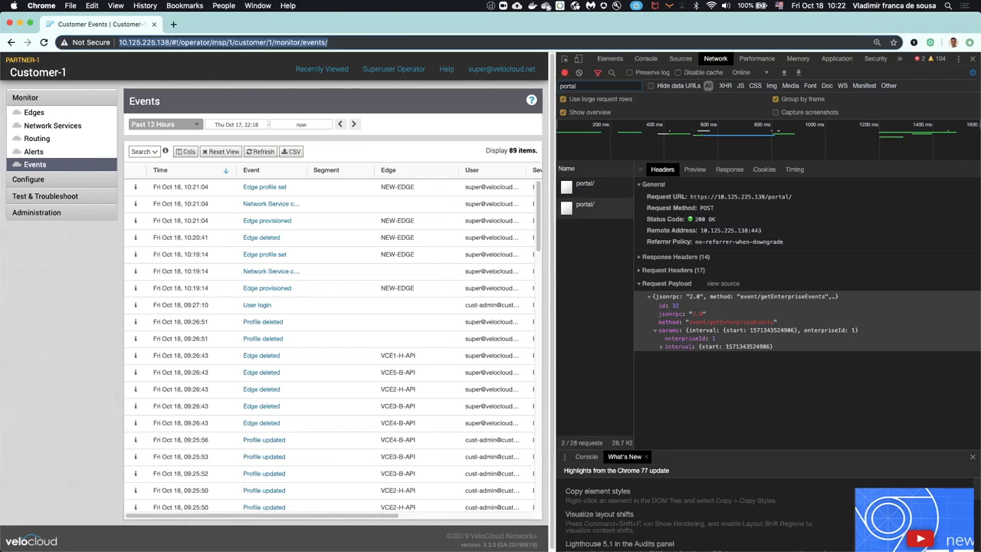
Step: Switch to PowerPoint and start the slide show from slide 24, "Using VMware SD-WAN Orchestrator API via Postman"
key("super+Tab")
scroll(132, 404, "down", 3)
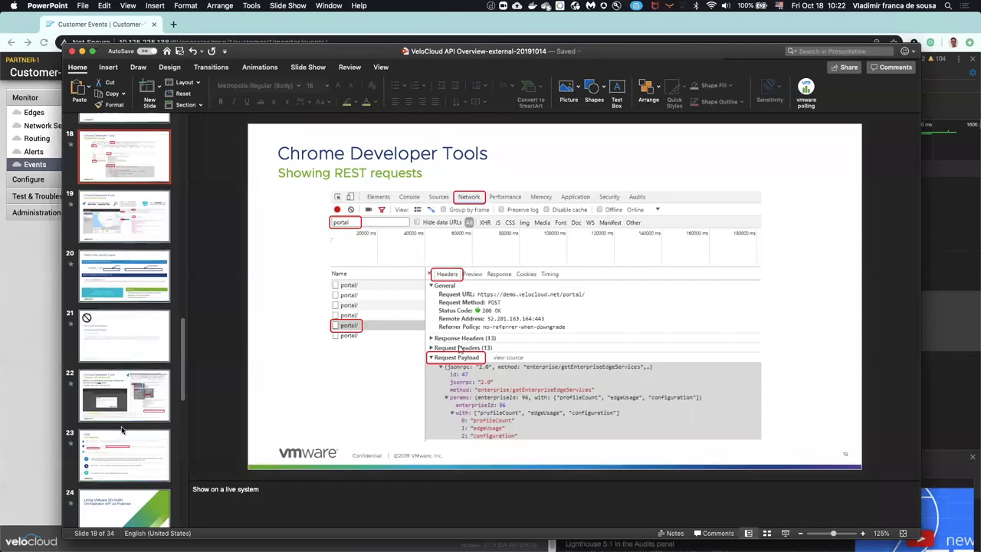
left_click(132, 404)
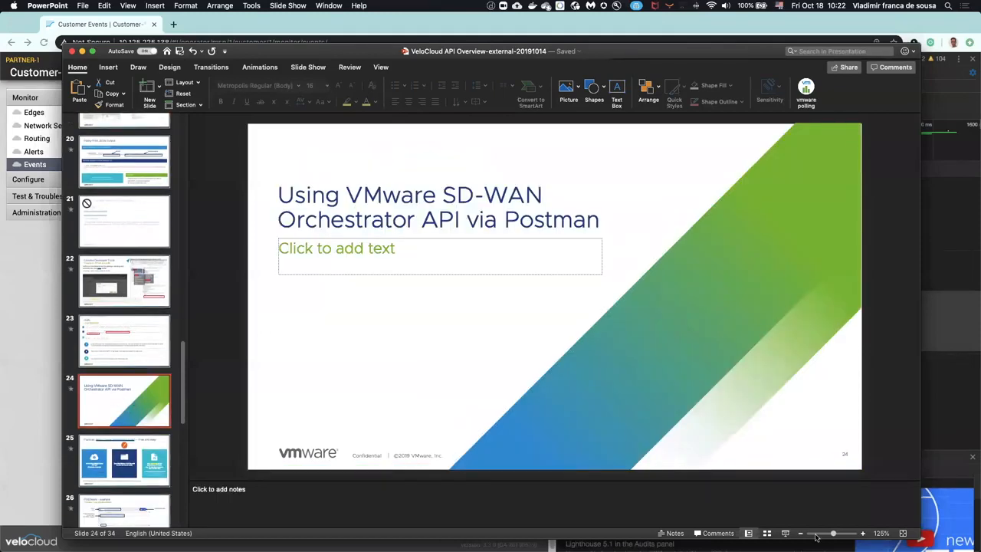
left_click(787, 535)
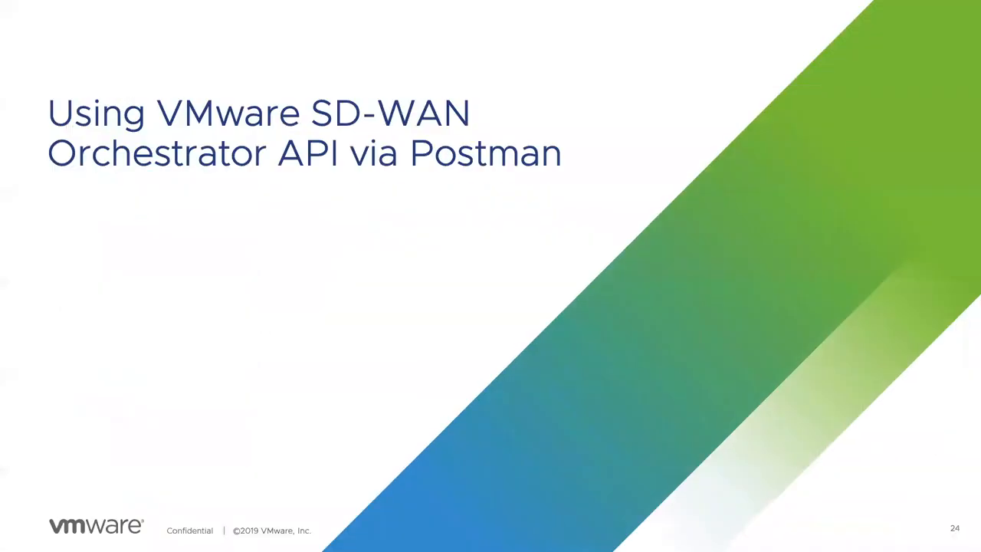
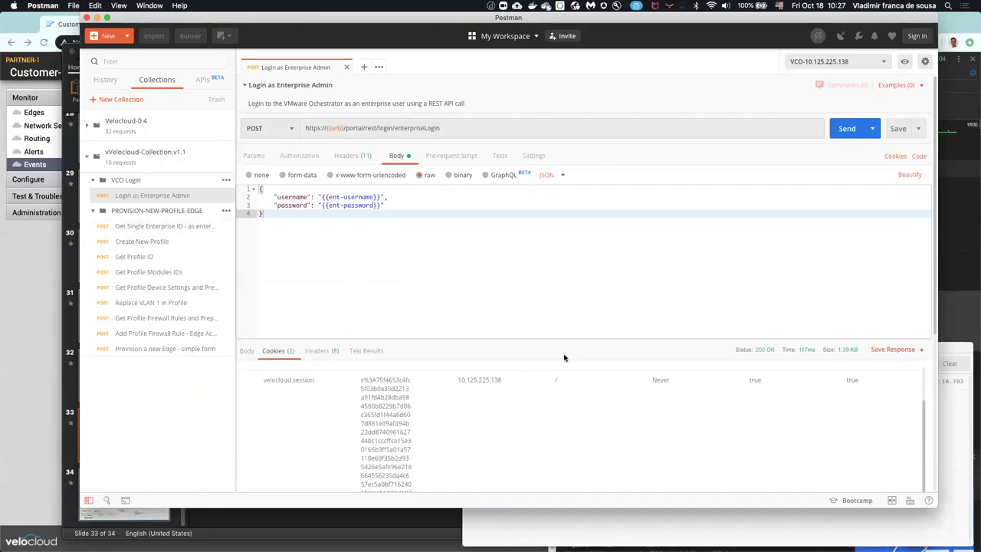
Step: Review the available HTTP methods and raw body formats for the Login as Enterprise Admin request, keeping POST and JSON
left_click(292, 129)
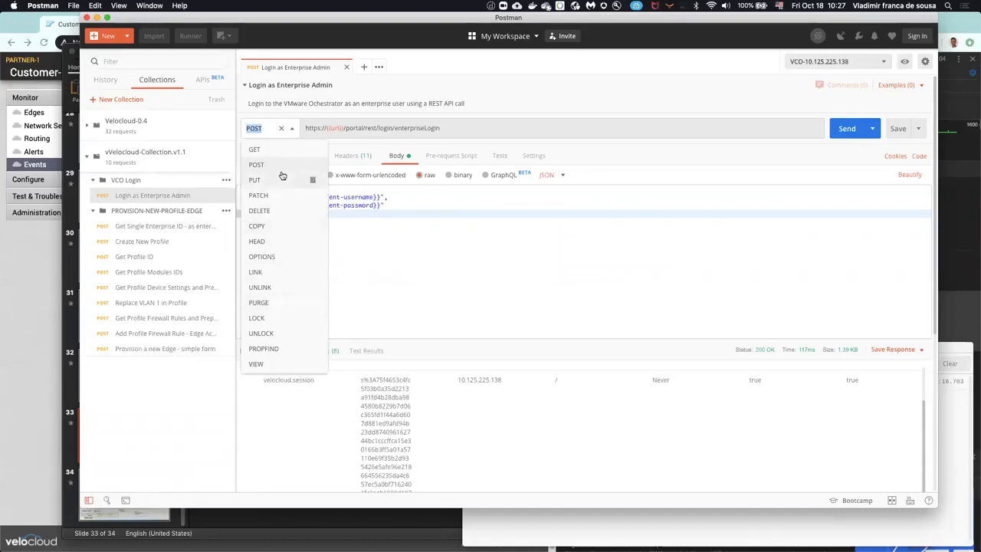
left_click(467, 128)
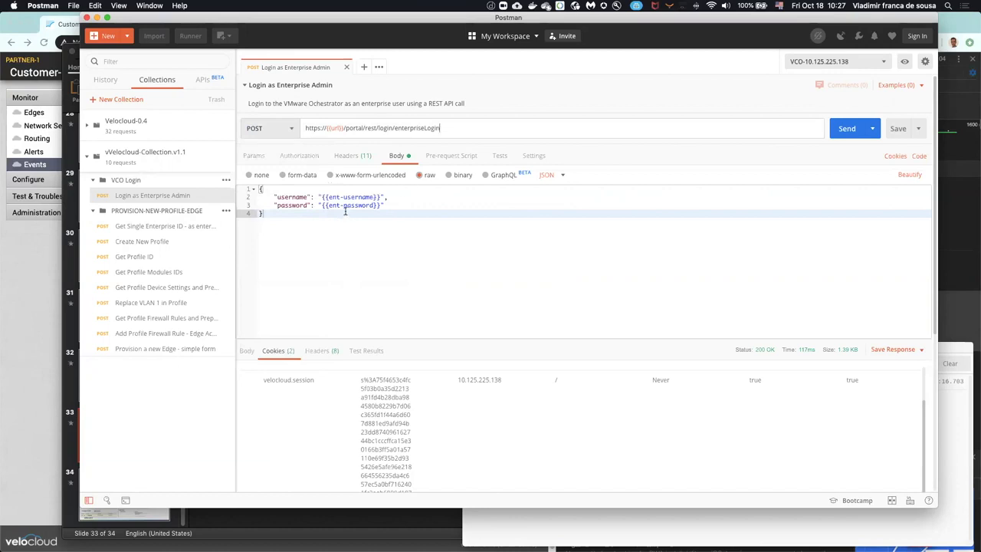
left_click(563, 176)
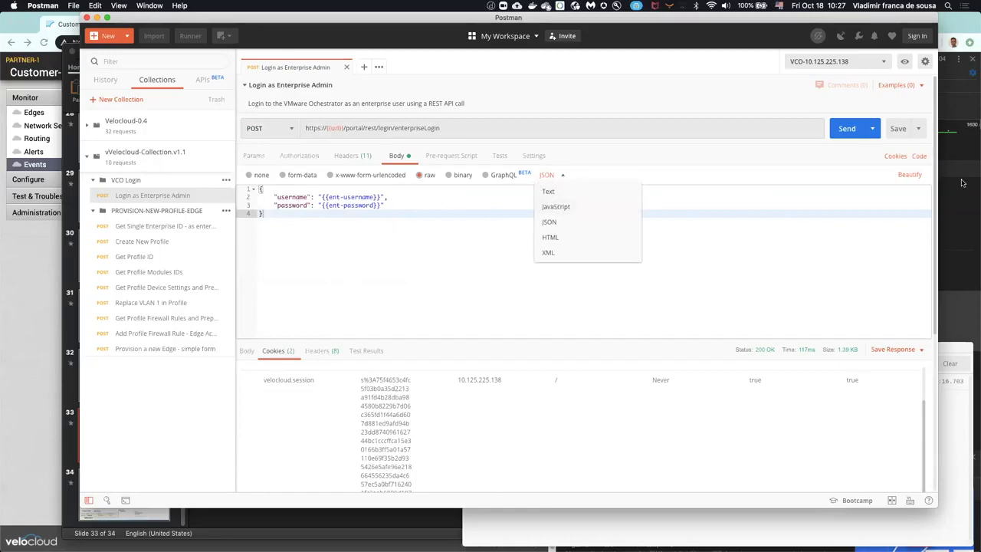
left_click(919, 245)
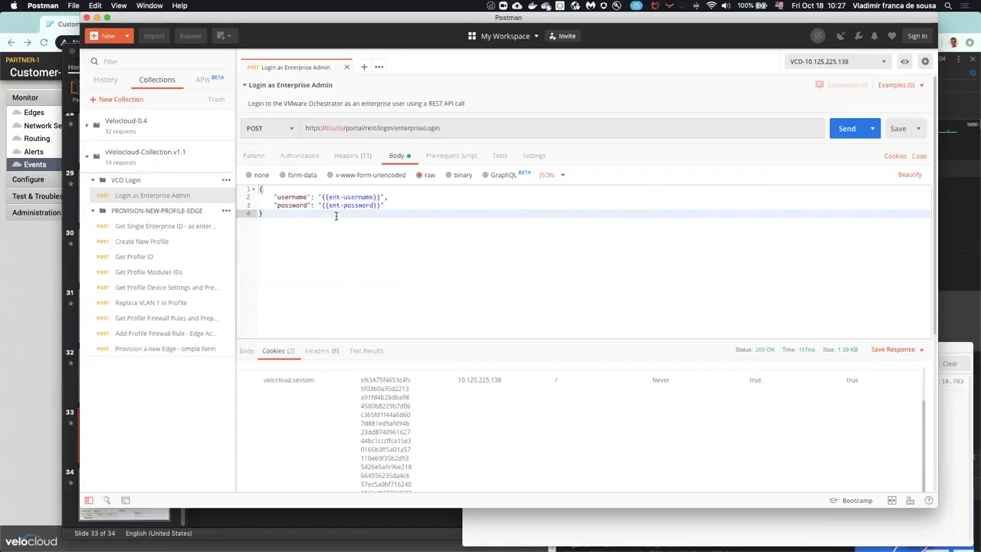
Step: Locate the ent-username variable in the login body and examine the variables defined in the VCO-10.125.225.138 environment
left_click(321, 197)
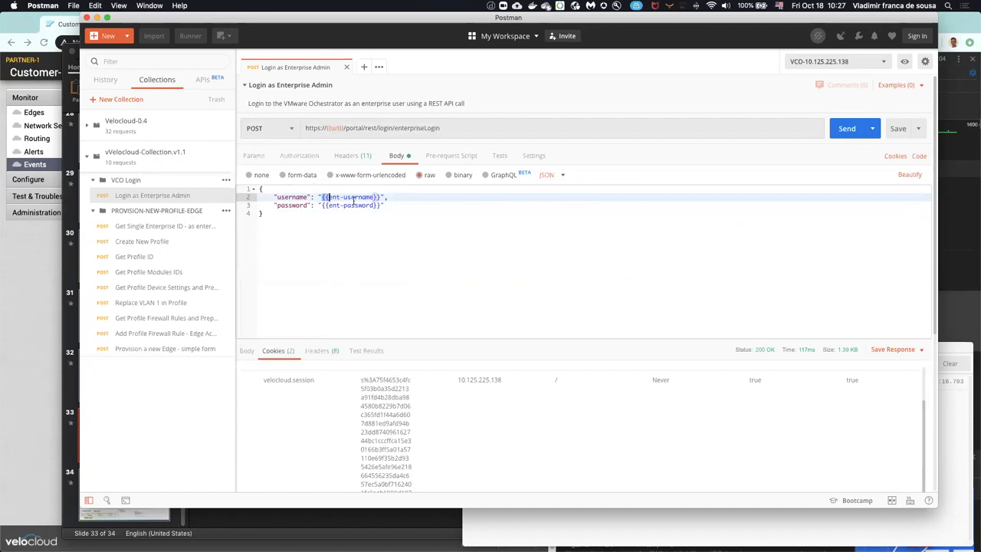
left_click(904, 63)
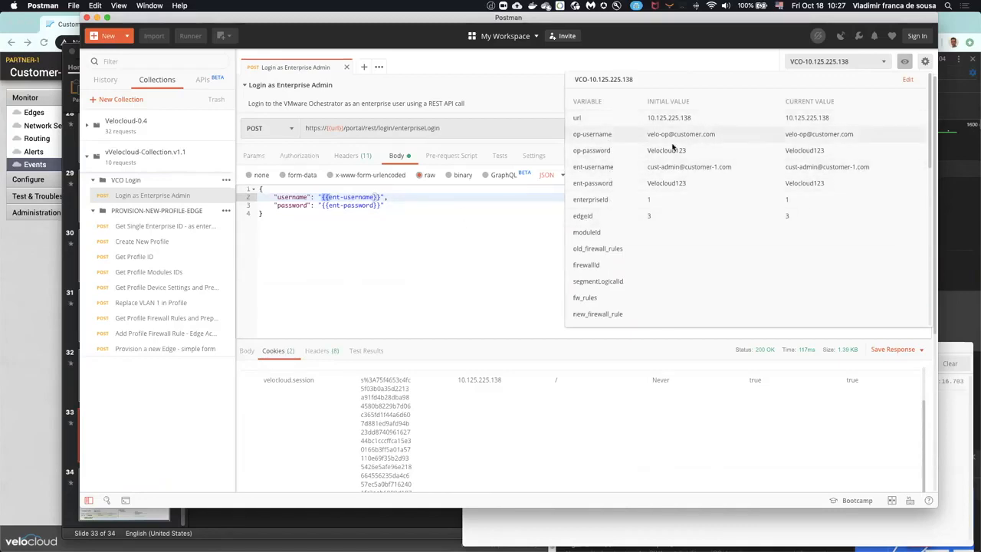
left_click(488, 219)
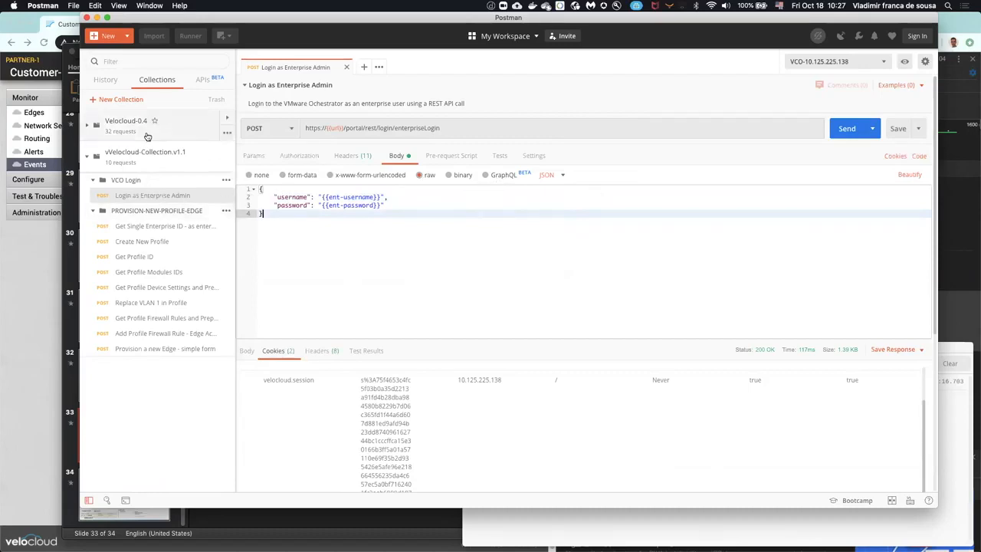
Step: Open the Get Single Enterprise ID request and check the first EnterpriseName entry in the velocloud-edges-08072019 workbook in Excel, returning to Postman
left_click(167, 230)
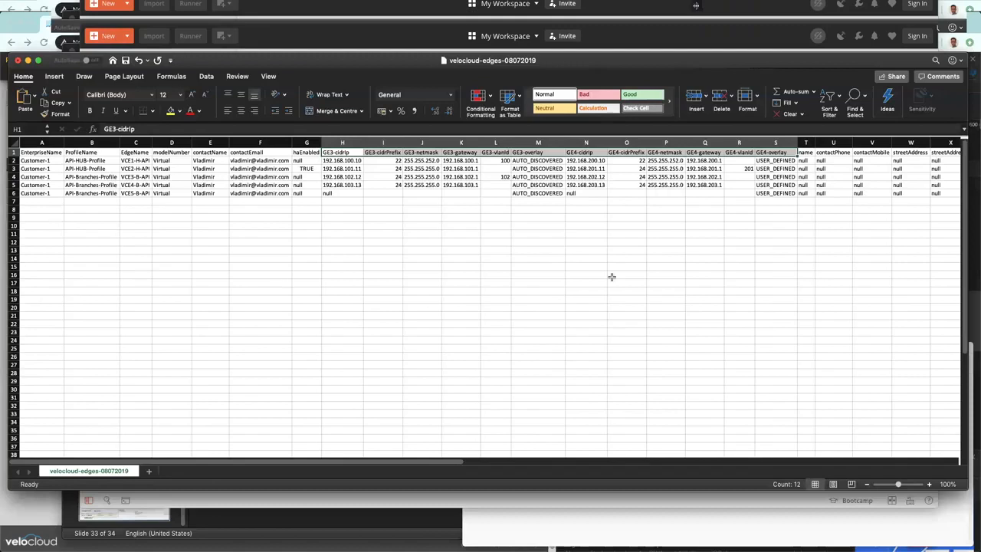
left_click(47, 162)
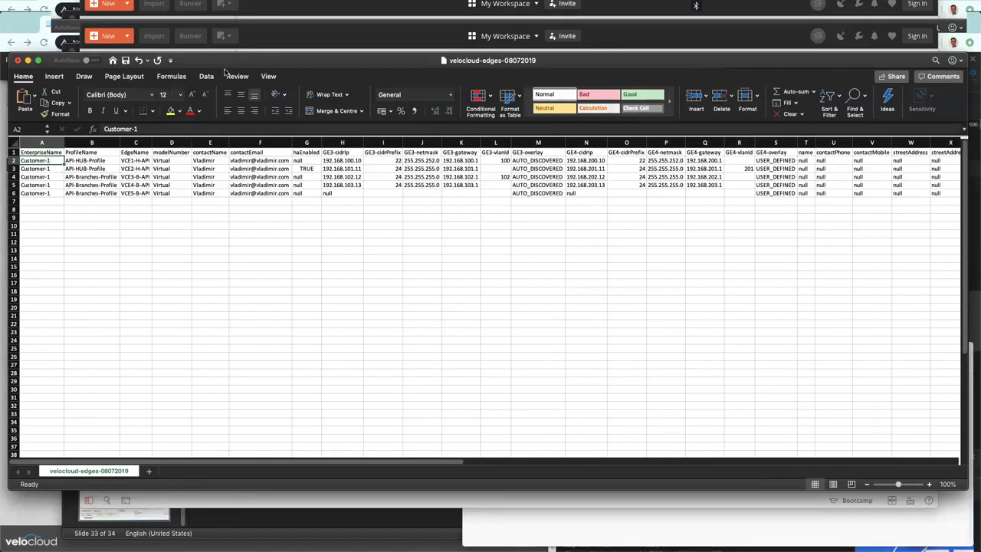
left_click(311, 41)
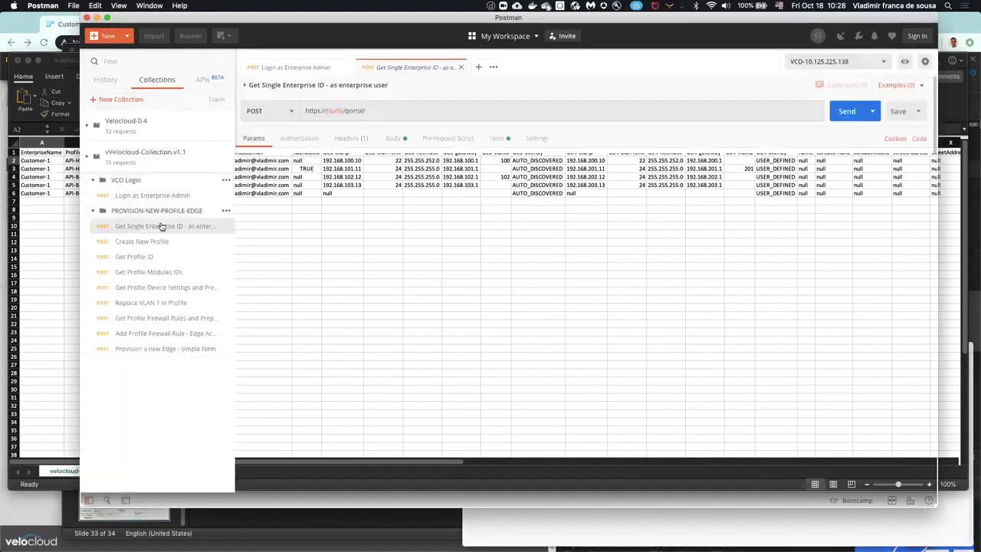
Step: Examine the enterpriseId variable in the Get Single Enterprise ID test script and the request body of Create New Profile
left_click(496, 140)
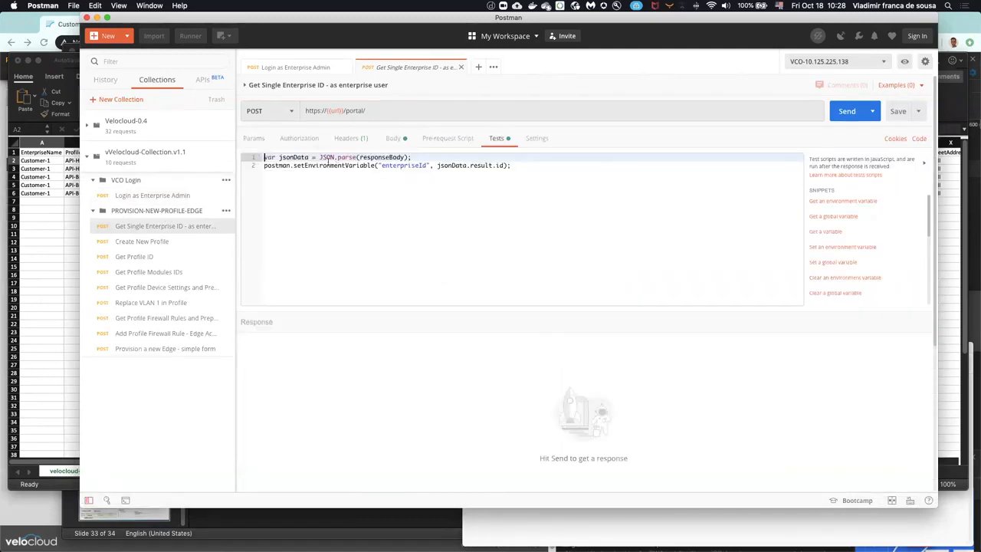
left_click_drag(382, 166, 429, 167)
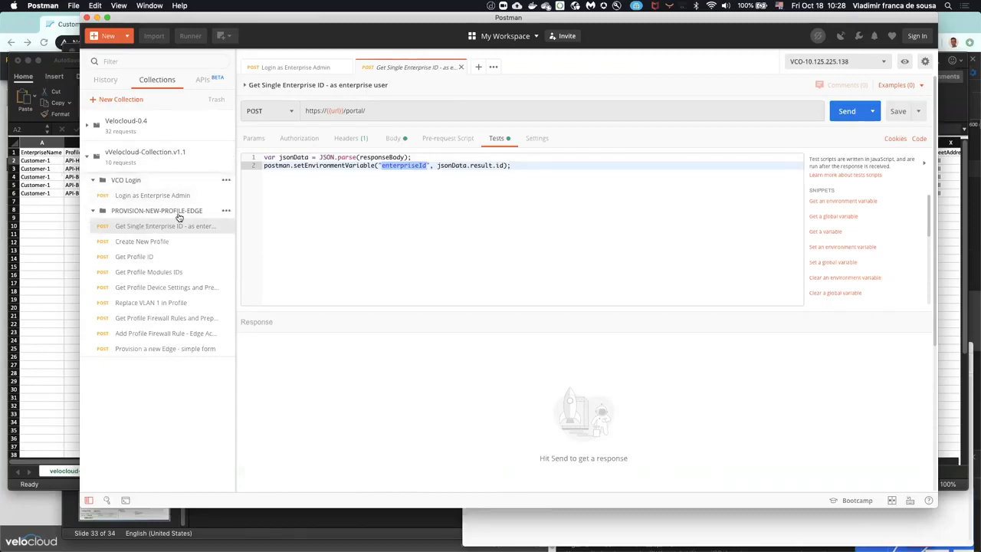
left_click(159, 243)
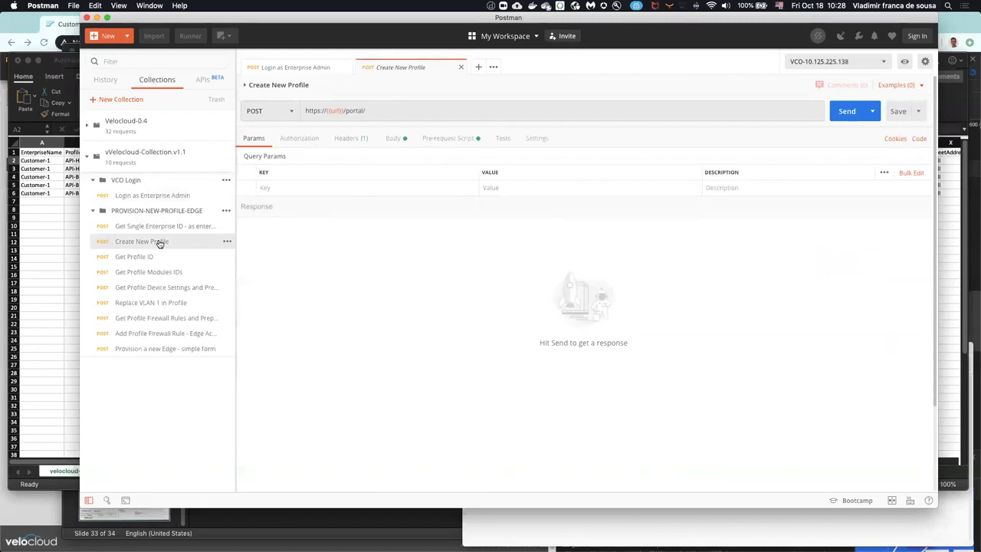
left_click(396, 139)
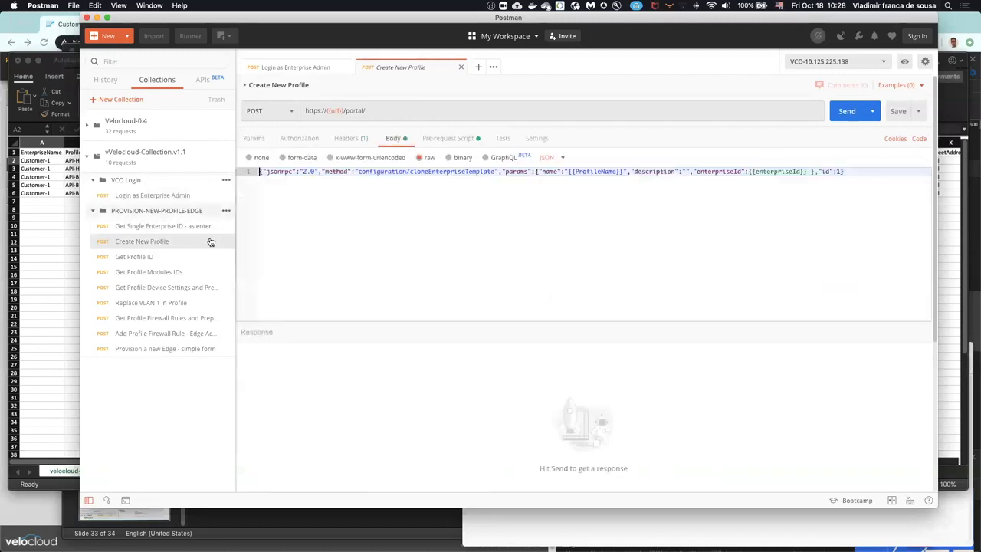
Step: Browse the Get Profile ID, modules and device settings requests, and examine the body of Replace VLAN 1 in Profile
left_click(161, 259)
left_click(168, 274)
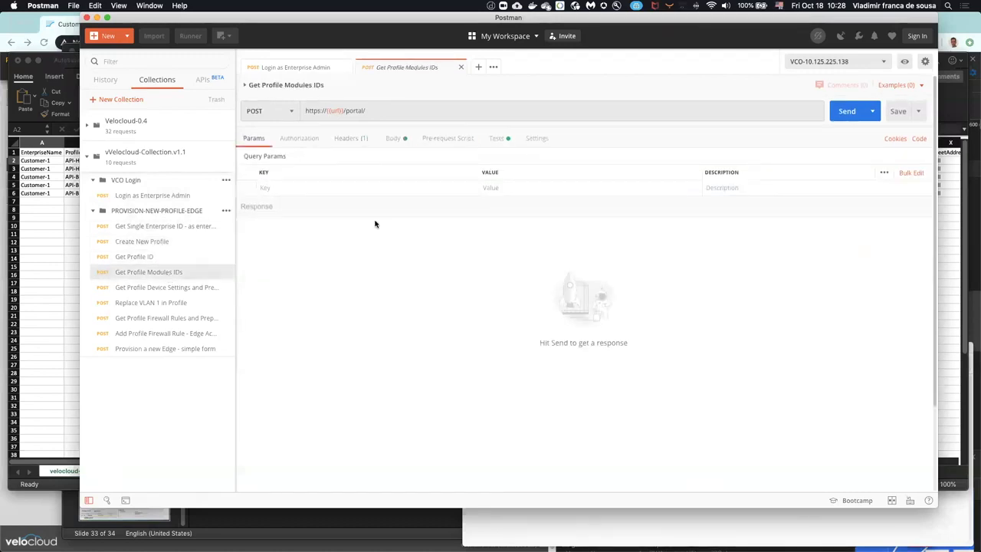
left_click(181, 288)
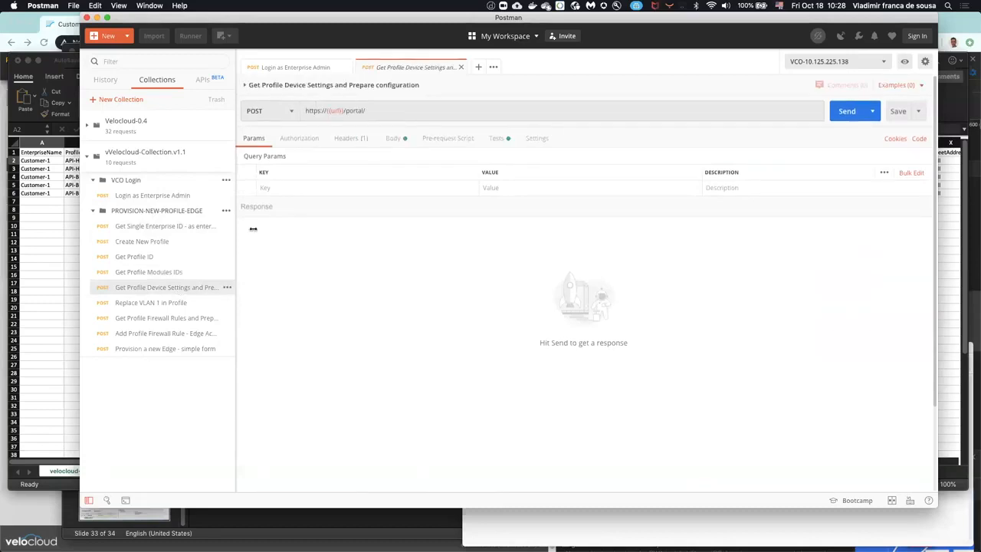
left_click(160, 308)
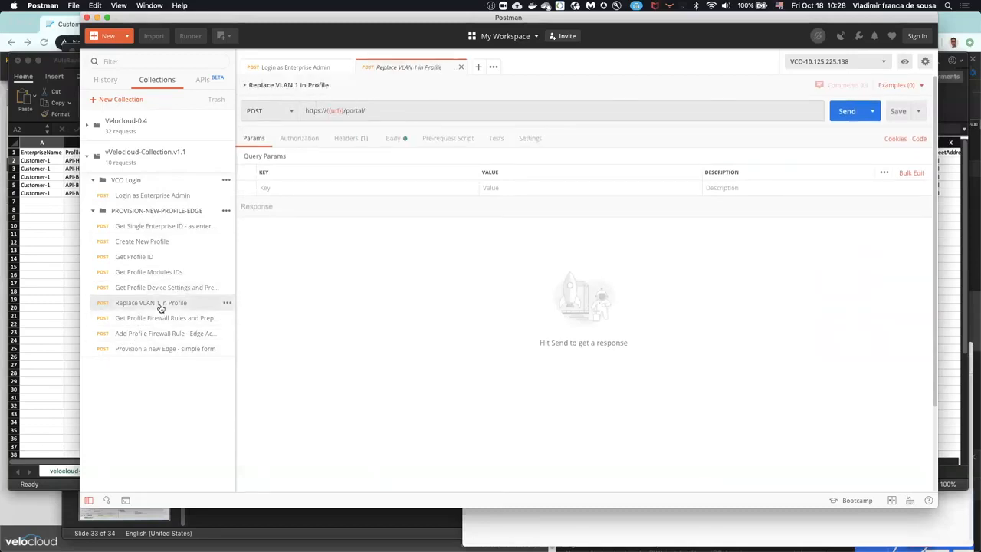
left_click(400, 140)
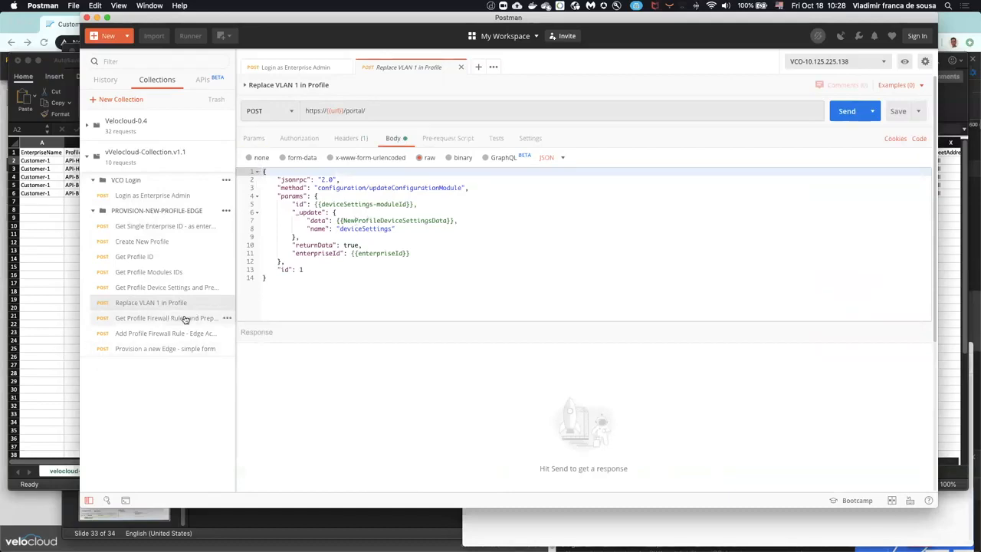
Step: Examine the test script of the Get Profile Firewall Rules and Prepare new edge access rules request
left_click(182, 318)
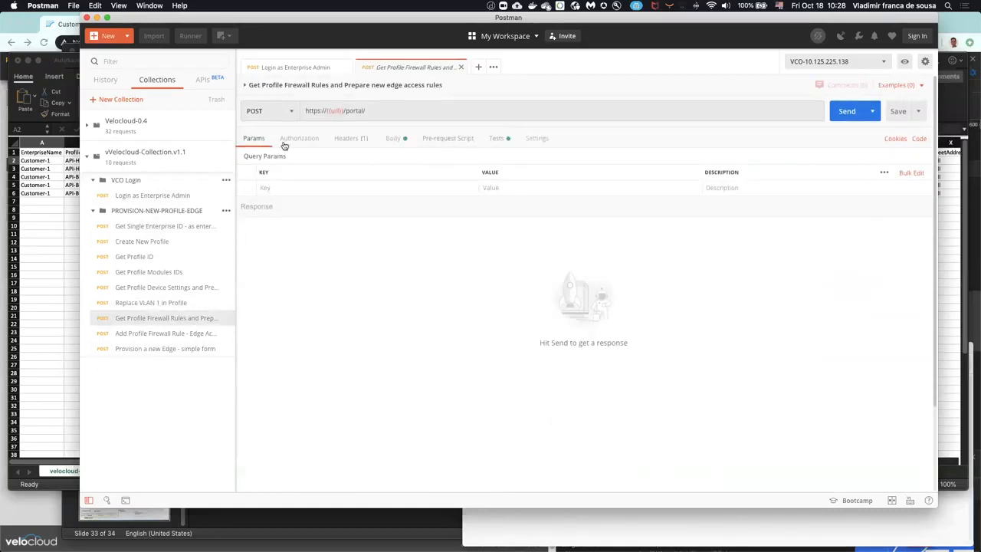
left_click(498, 139)
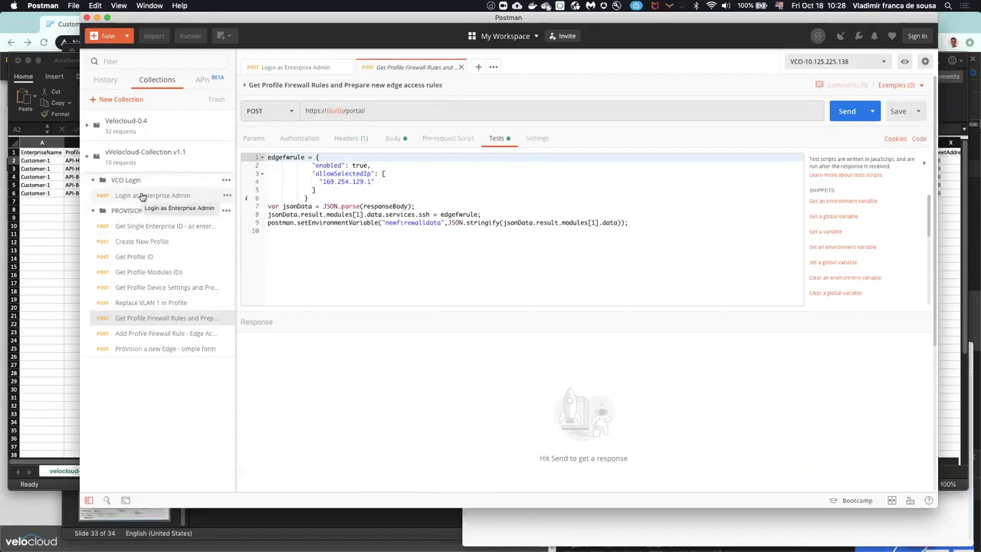
Step: Set up a Collection Runner run of vVelocloud-Collection.v1.1 with all requests included and the VCO-10.125.225.138 environment
left_click(190, 36)
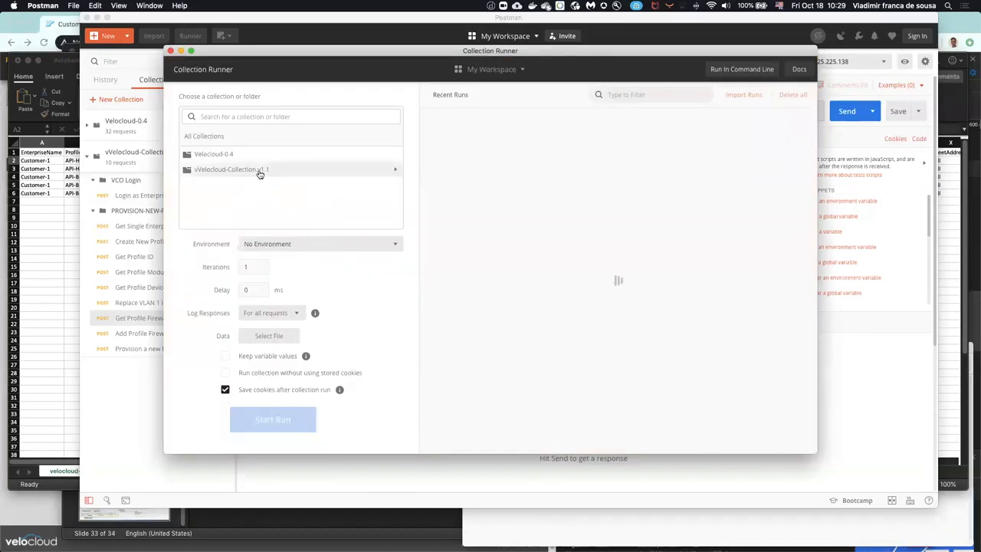
left_click(260, 174)
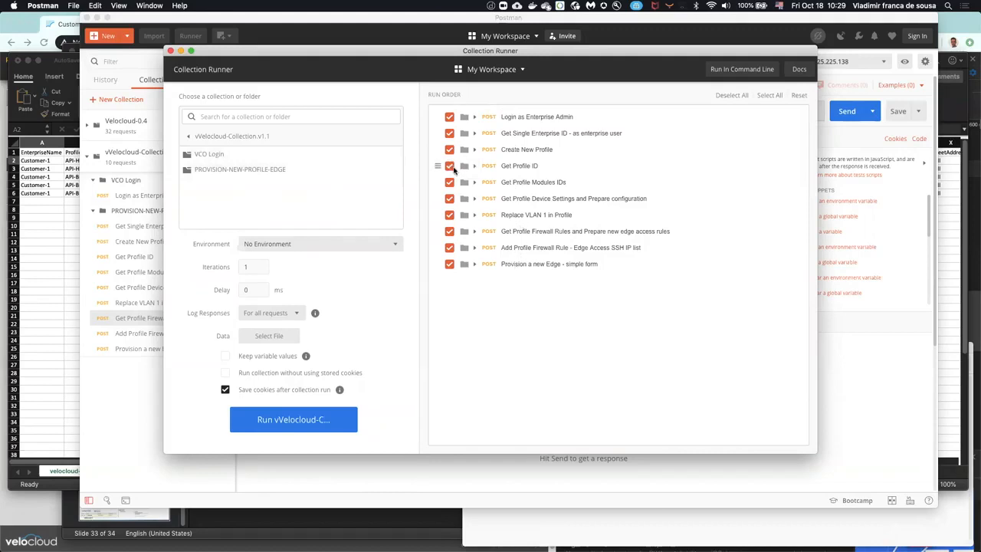
left_click(449, 215)
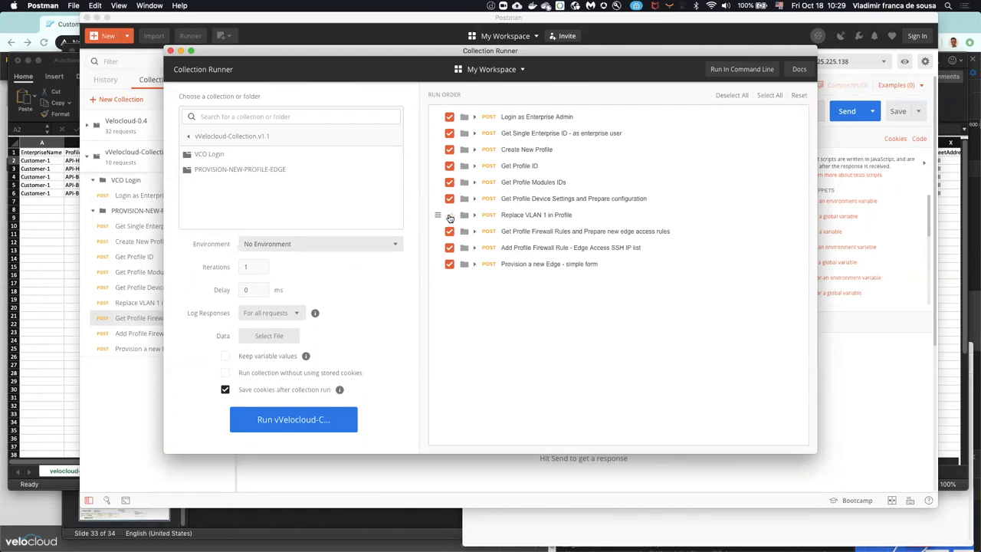
left_click(450, 216)
left_click(383, 244)
left_click(299, 313)
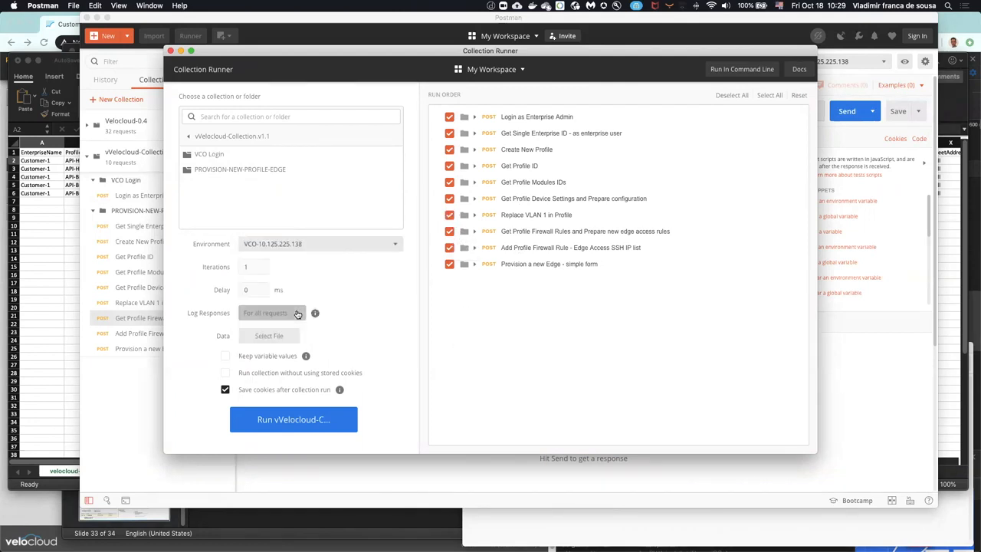
Step: Load velocloud-edges-08072019.csv from the DEMO-FILE folder as the run's data file
left_click(285, 339)
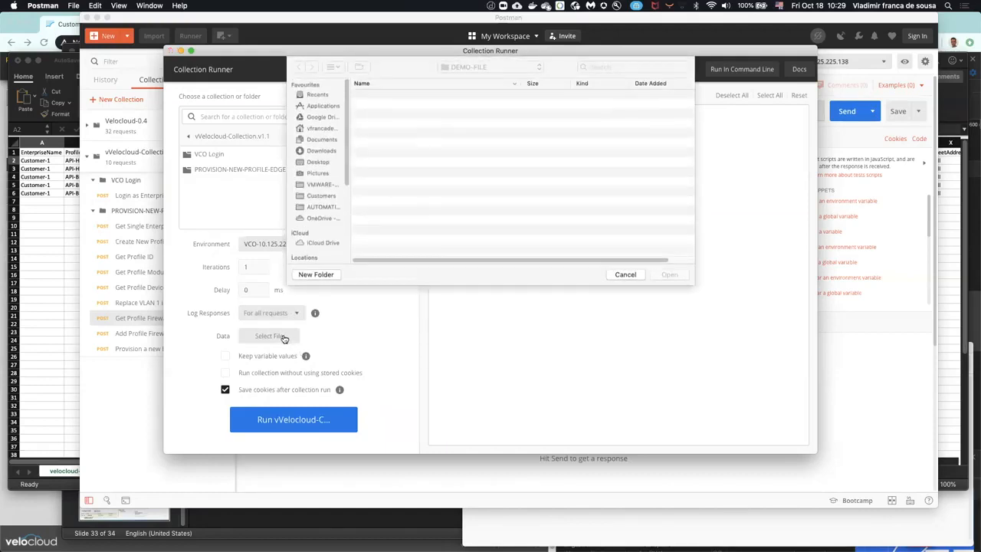
left_click(441, 95)
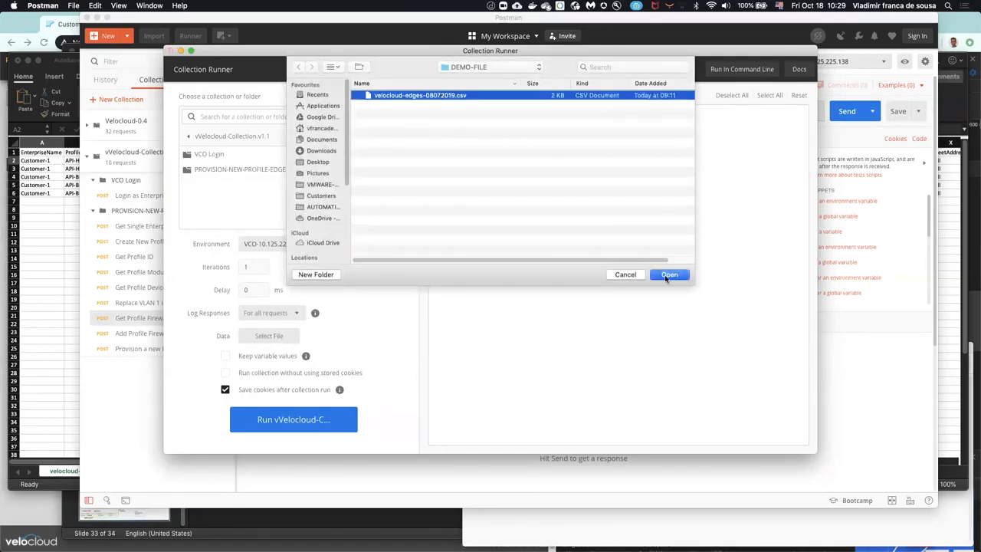
left_click(667, 275)
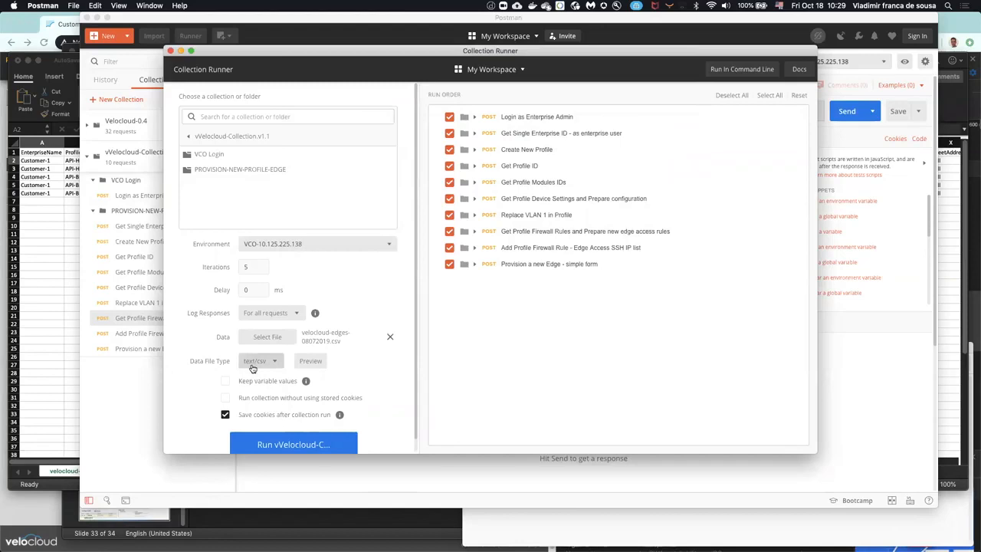
Step: Preview the iteration rows of the loaded CSV data file and close the preview
left_click(309, 362)
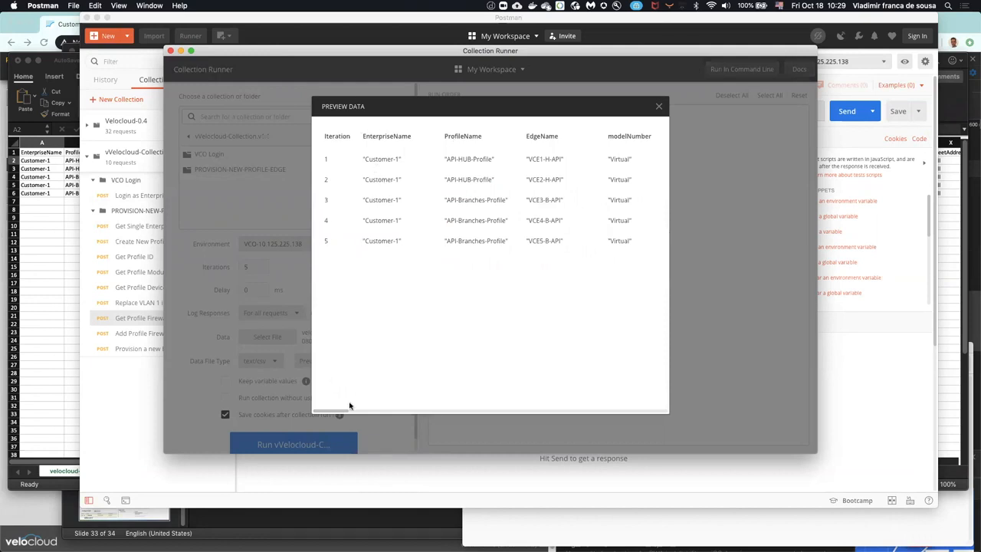
left_click_drag(339, 413, 342, 413)
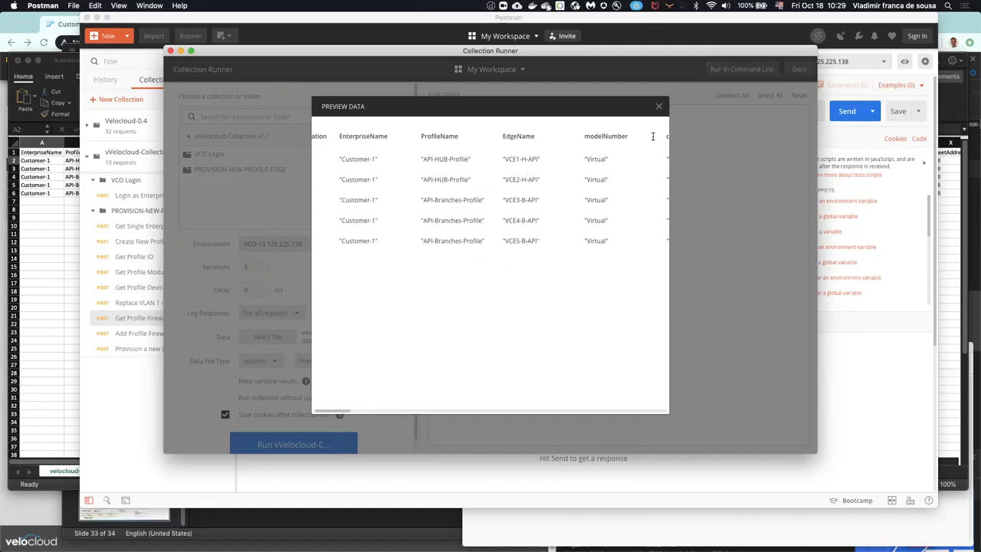
left_click(656, 106)
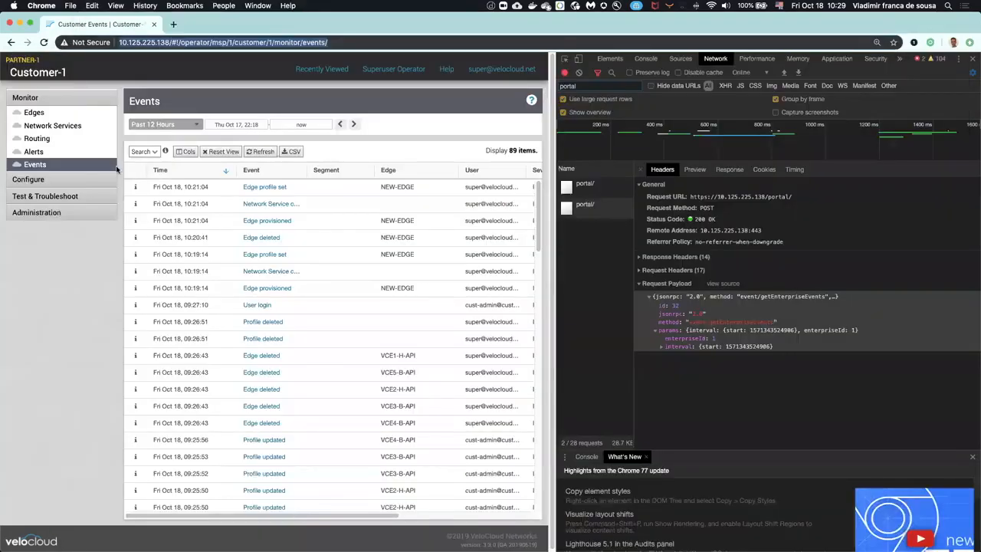
Step: In the orchestrator in Chrome, check the customer's configuration profiles and delete NEW-EDGE from the configured edges
left_click(56, 180)
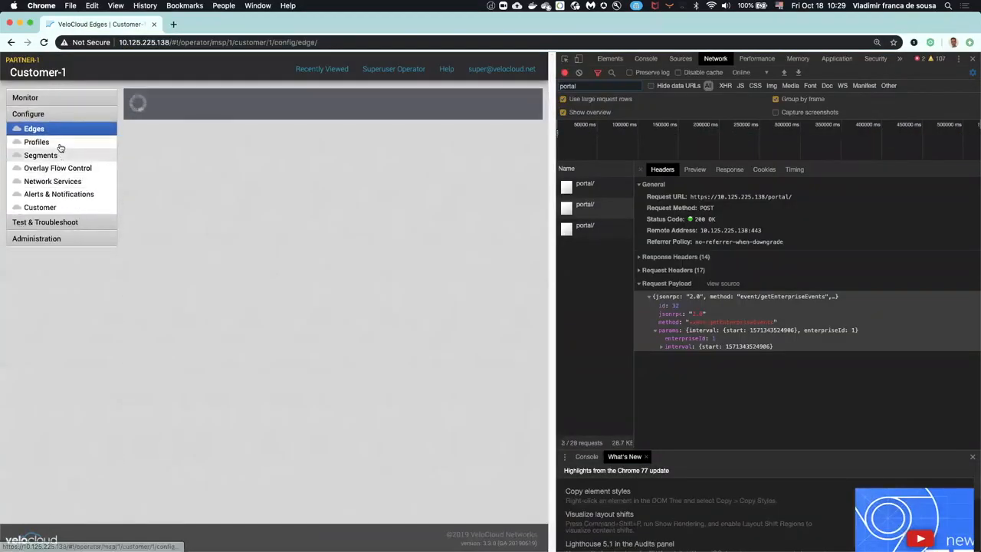
left_click(37, 142)
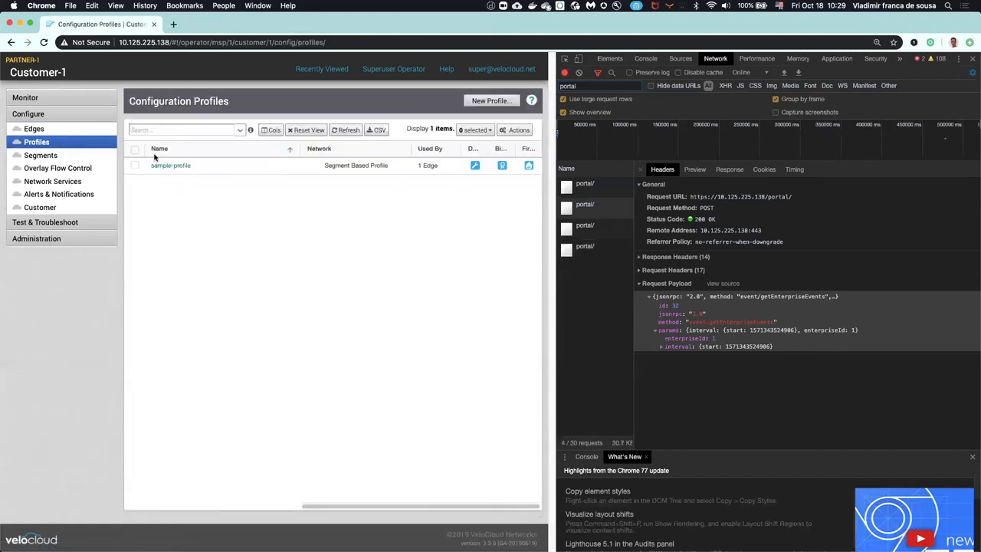
left_click(72, 130)
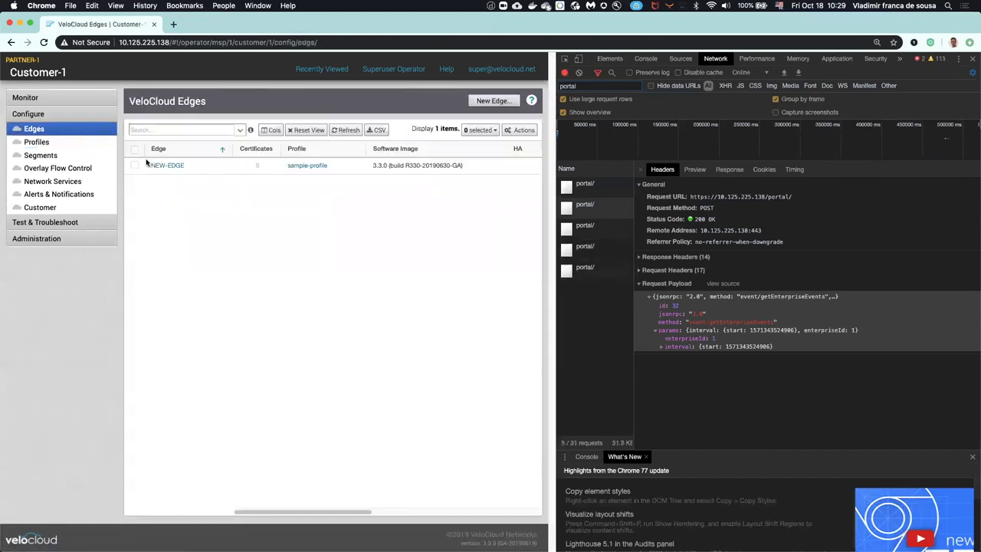
left_click(134, 165)
left_click(518, 130)
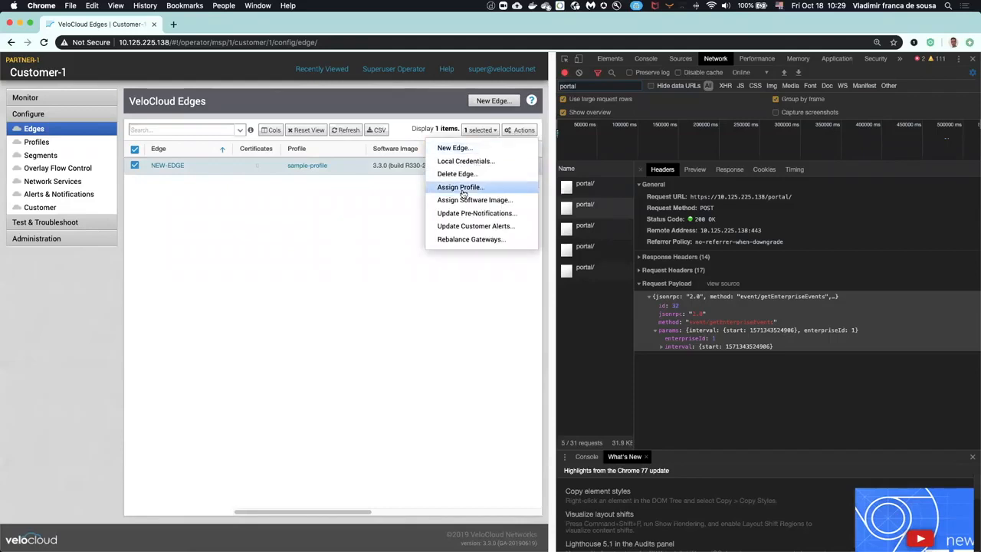
left_click(455, 174)
left_click(292, 248)
left_click(308, 272)
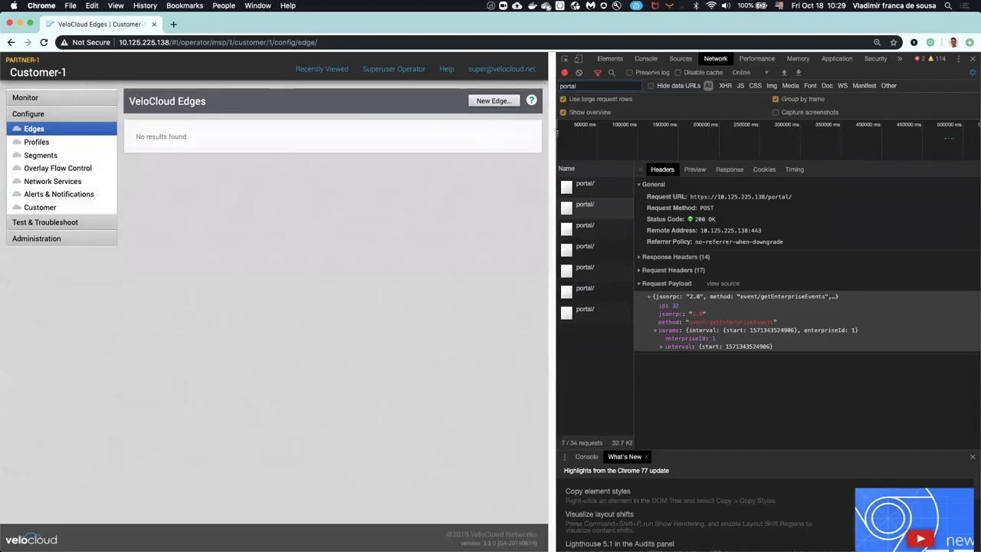
Step: In Postman, clear the console and run vVelocloud-Collection.v1.1 in the Collection Runner for 5 iterations, returning to the runner setup
key("super+Tab")
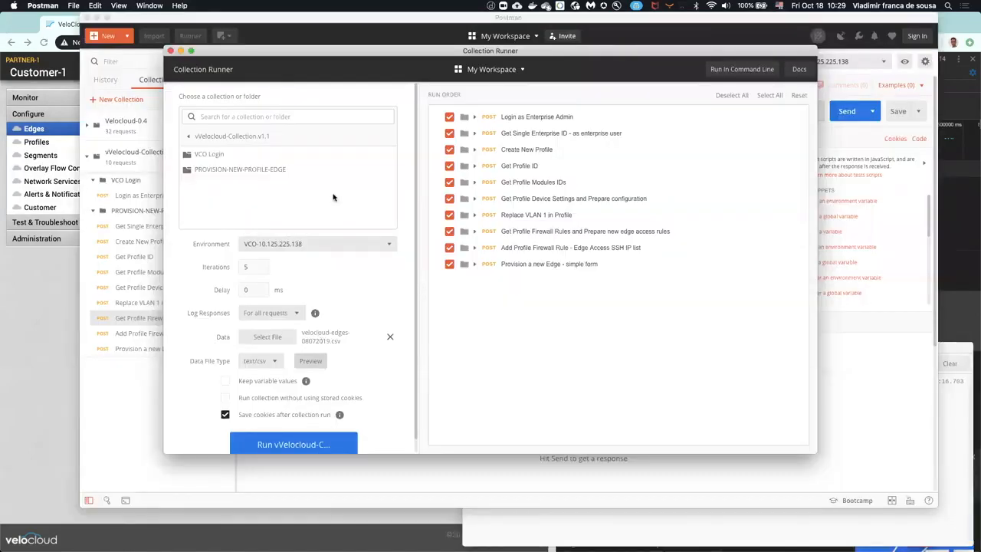
left_click(669, 533)
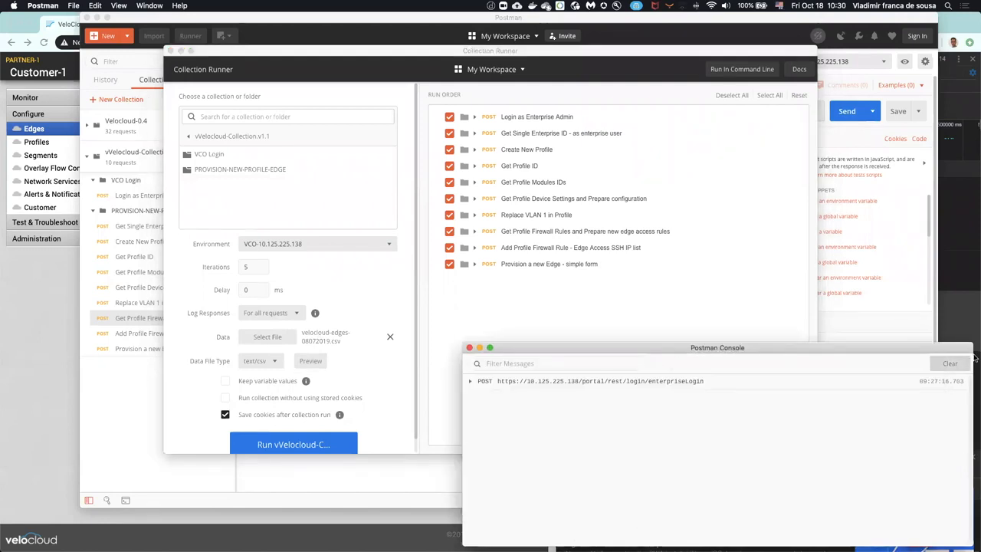
left_click(949, 363)
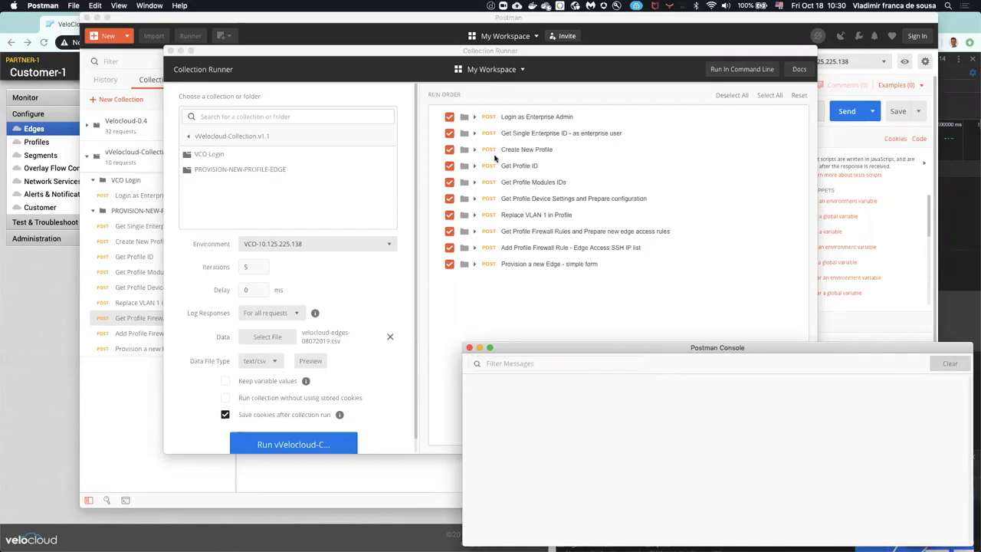
left_click(297, 446)
left_click(298, 446)
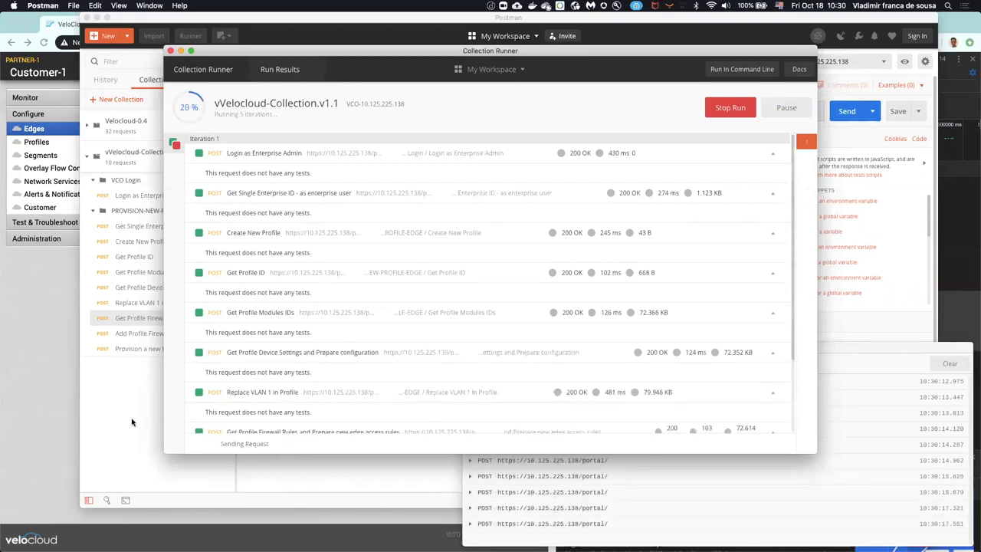
left_click(203, 69)
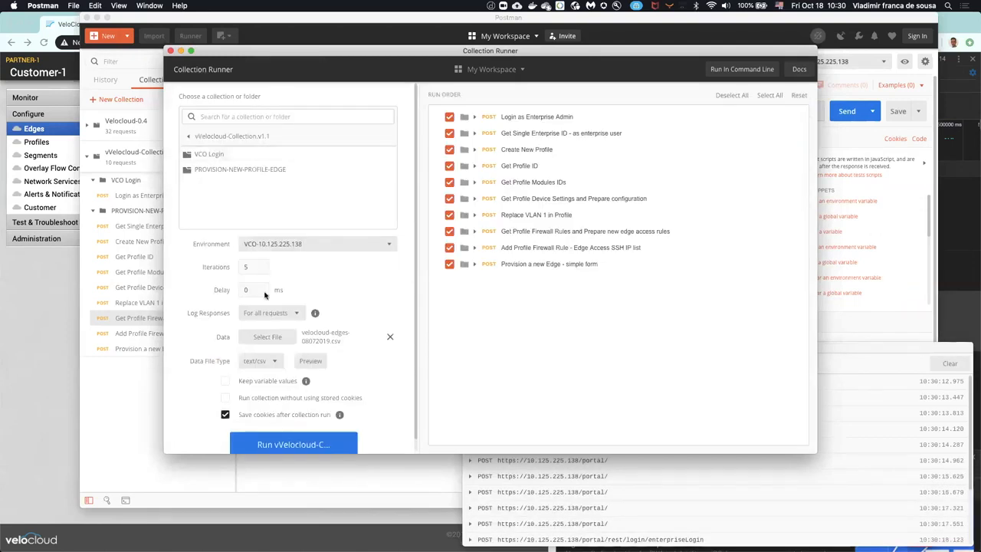
left_click(246, 266)
Step: In Chrome, open Customer-1's configuration profiles, close the developer tools and reload the profile list
left_click(42, 285)
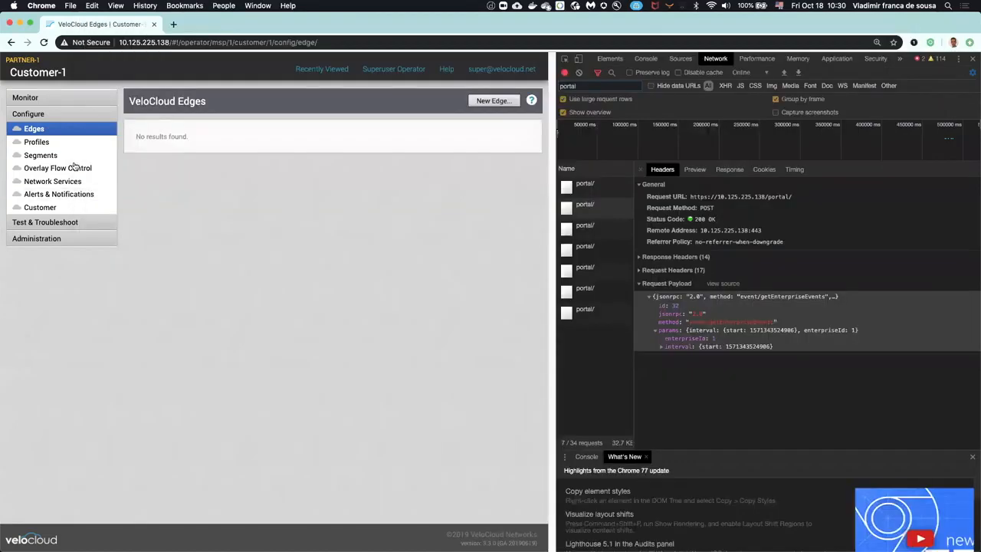
left_click(82, 145)
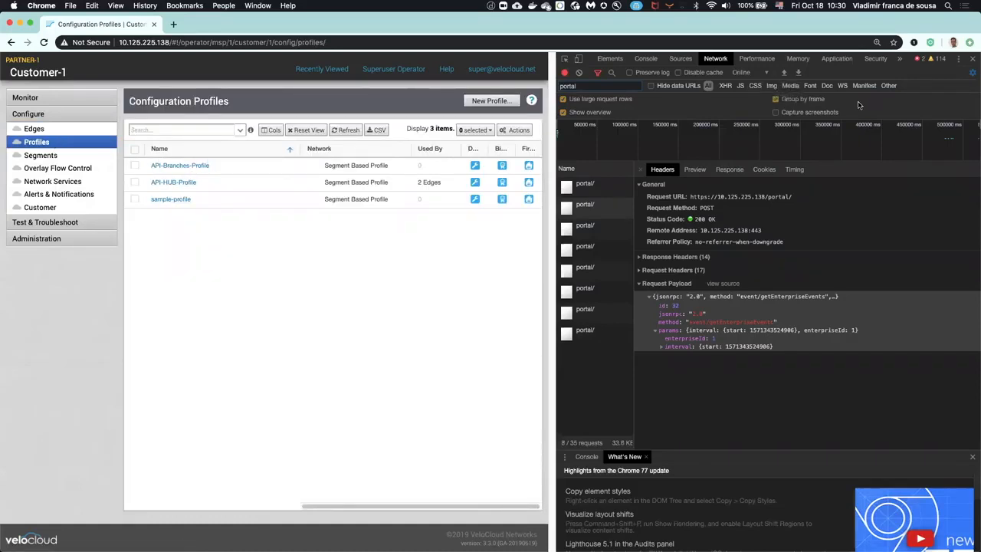
left_click(973, 59)
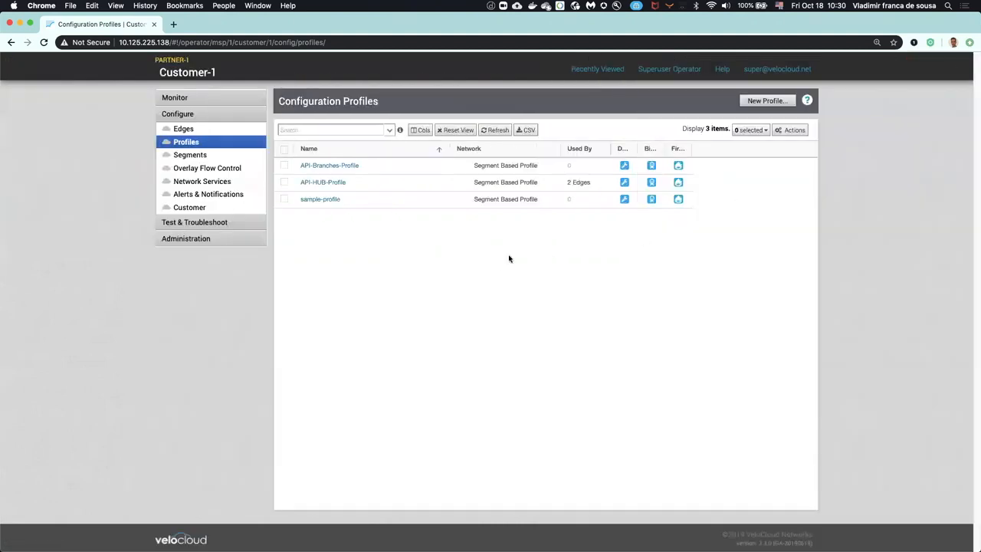
left_click(186, 143)
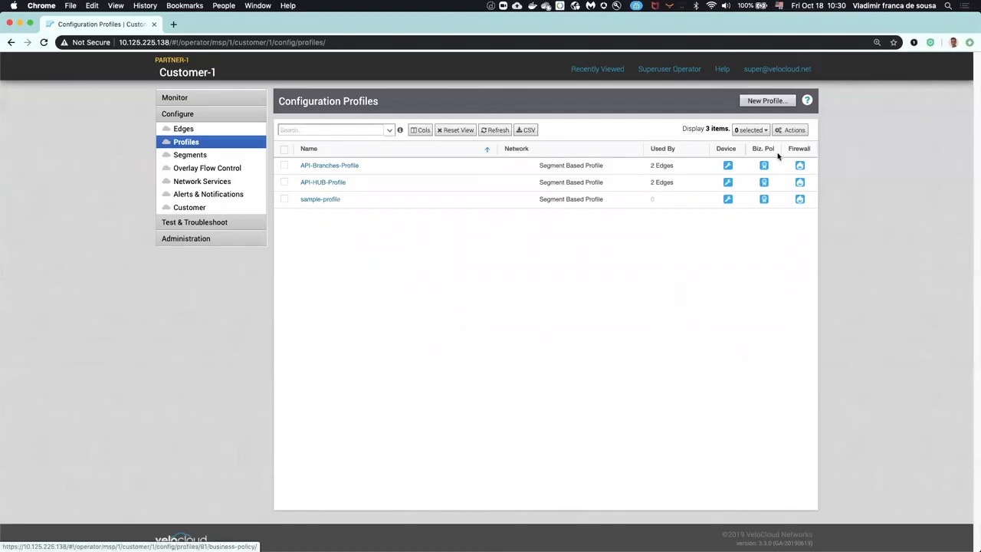
Step: Open the firewall configuration of API-HUB-Profile and check its Edge Access support IP list
left_click(799, 184)
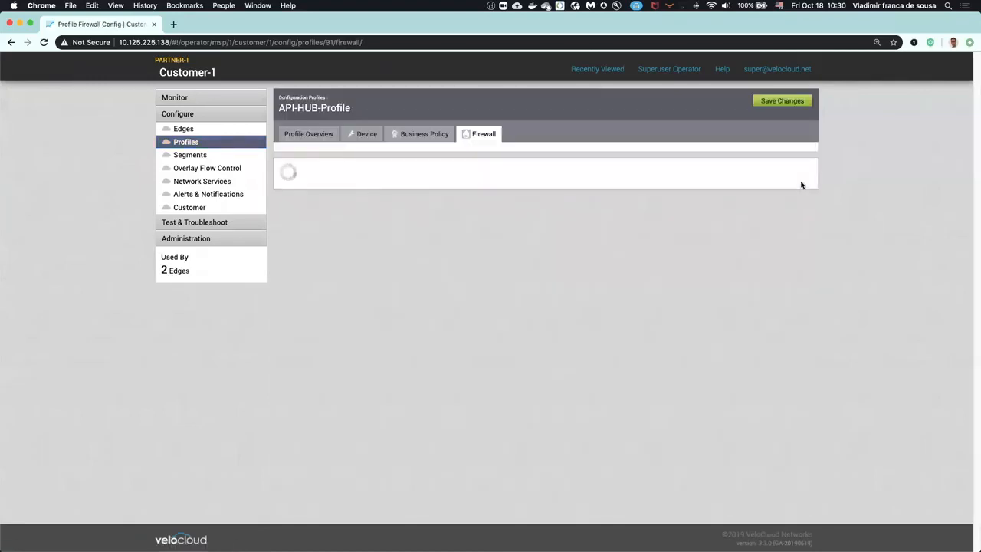
scroll(467, 357, "down", 3)
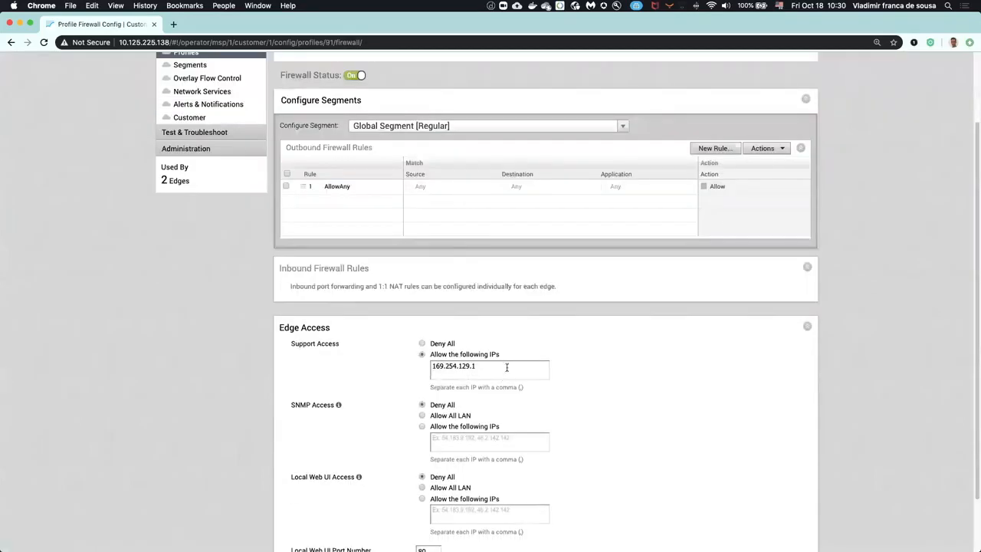
scroll(481, 368, "up", 3)
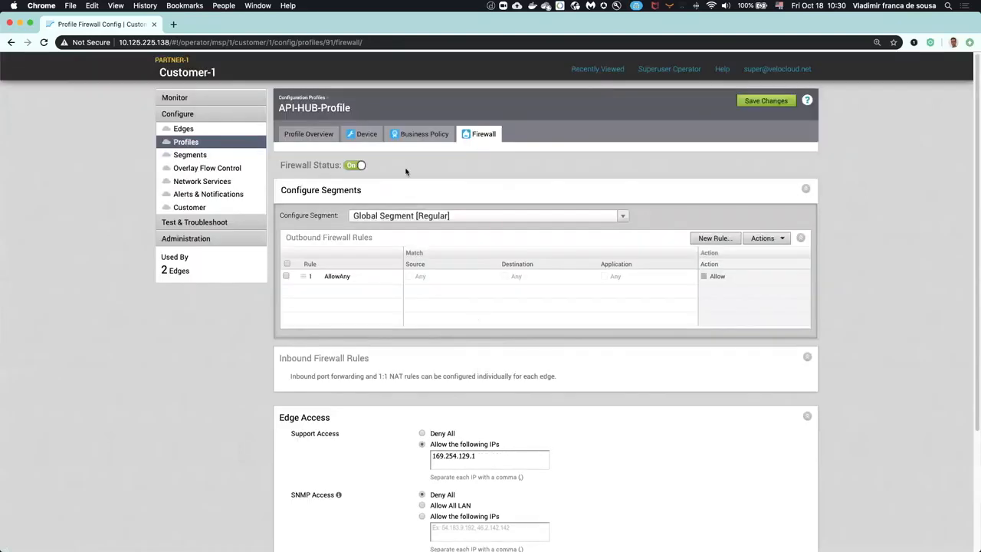
left_click(368, 134)
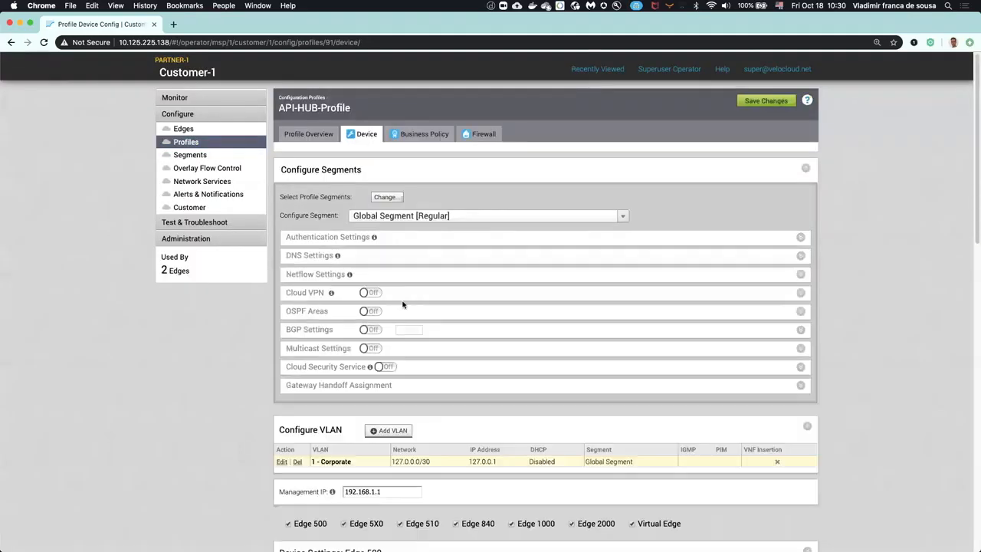
scroll(403, 304, "down", 5)
left_click_drag(392, 314, 437, 319)
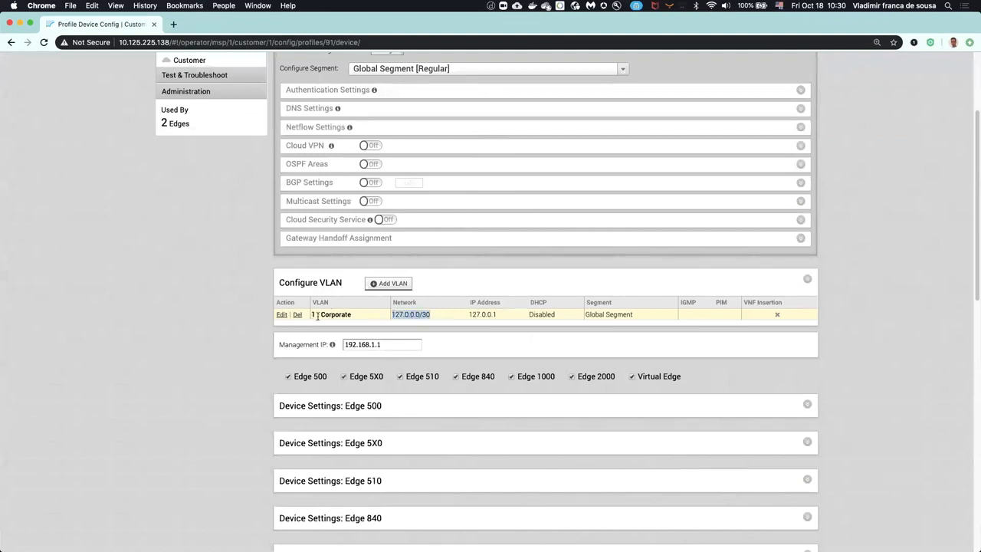
left_click(438, 332)
scroll(439, 318, "up", 5)
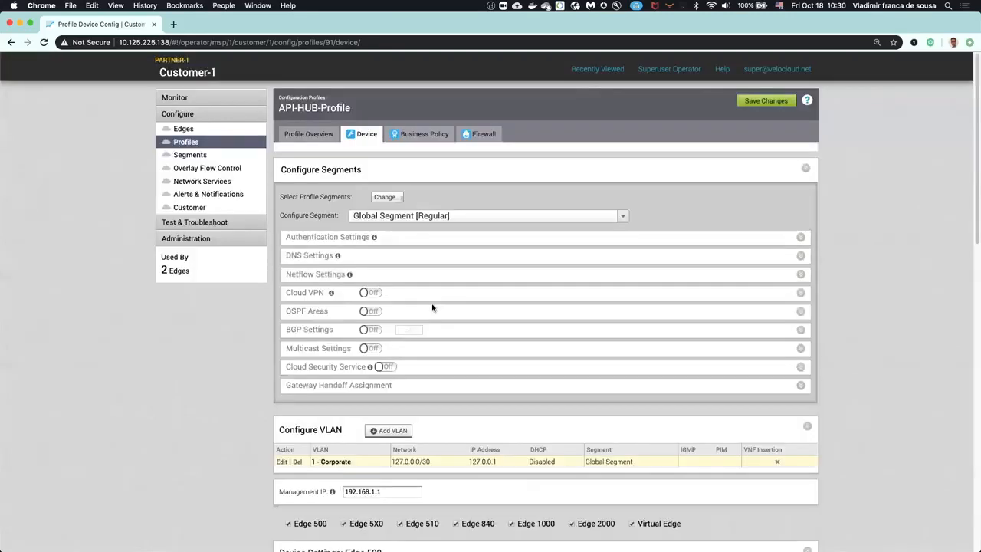
left_click(203, 131)
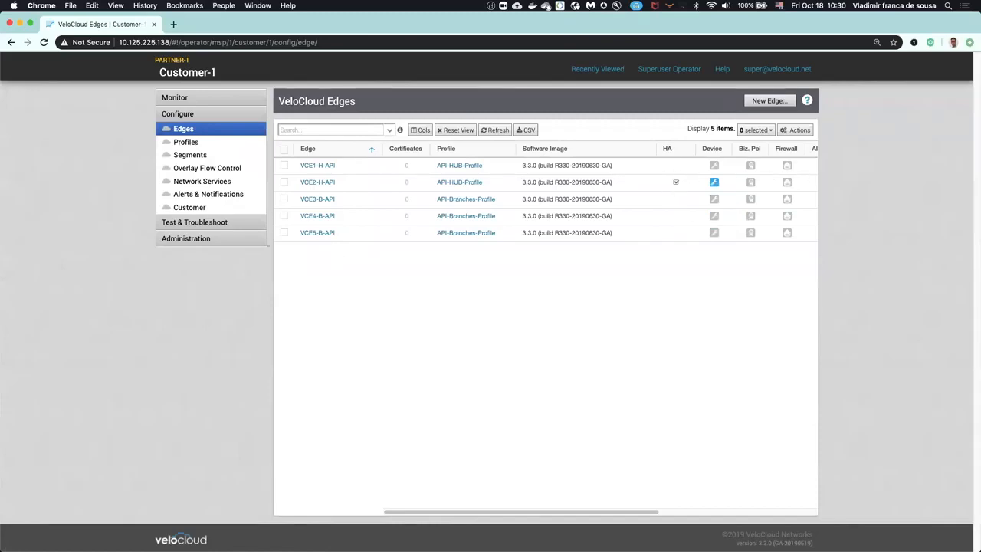
Step: Switch to Postman, move the console window over the Collection Runner and enlarge it
key("super+Tab")
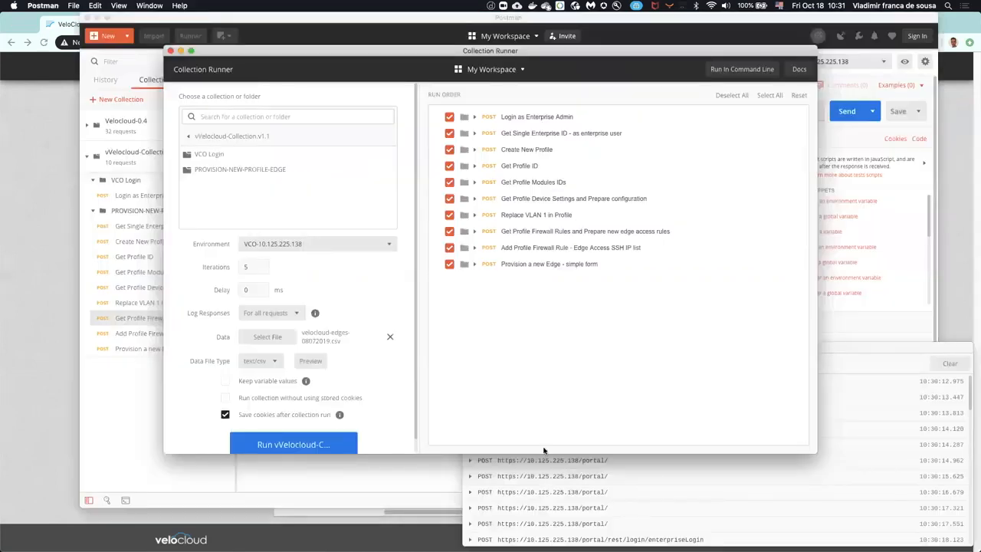
left_click_drag(918, 353, 745, 108)
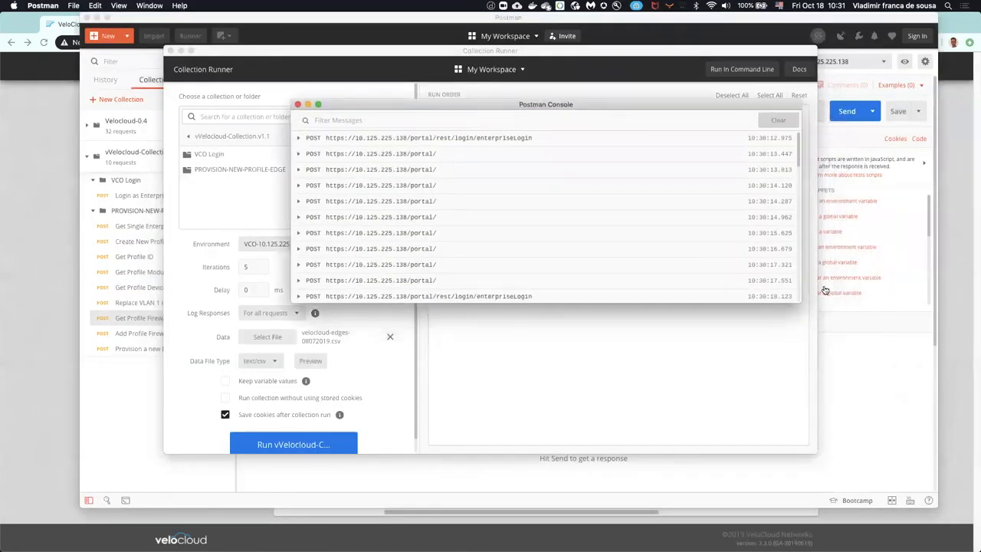
left_click_drag(875, 467, 883, 476)
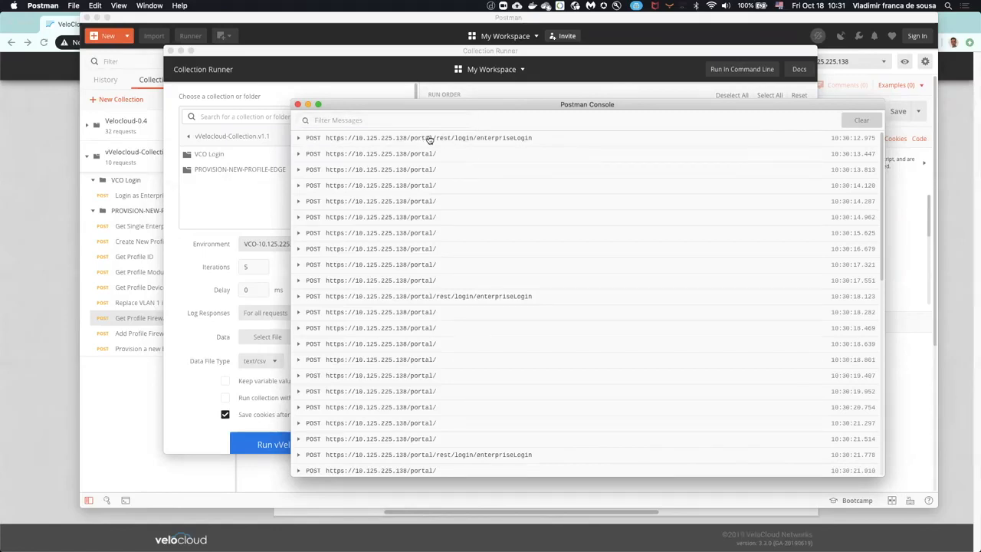
Step: Expand the first enterpriseLogin call in the console and examine its request body and response headers
left_click(299, 138)
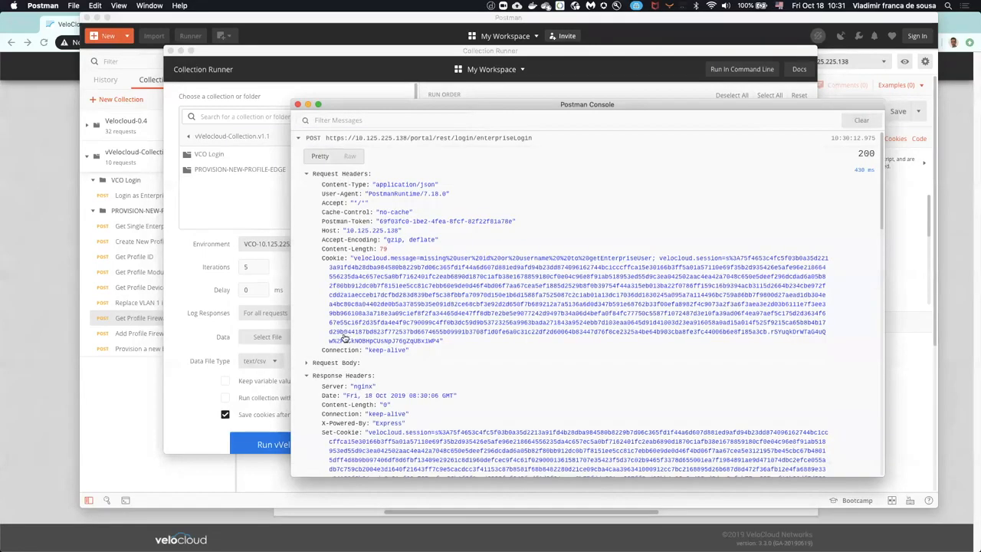
left_click(307, 363)
scroll(477, 389, "down", 3)
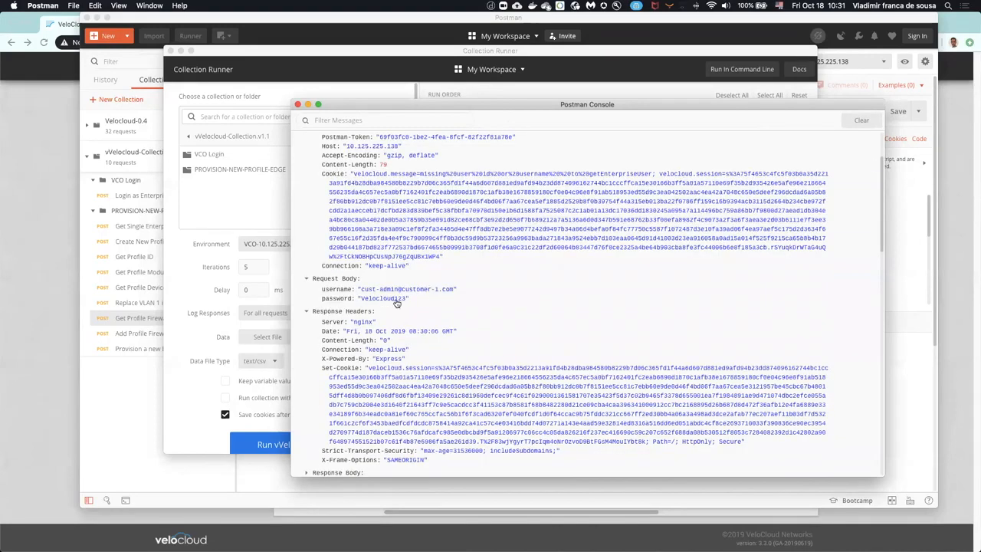
scroll(392, 302, "down", 5)
scroll(391, 287, "up", 2)
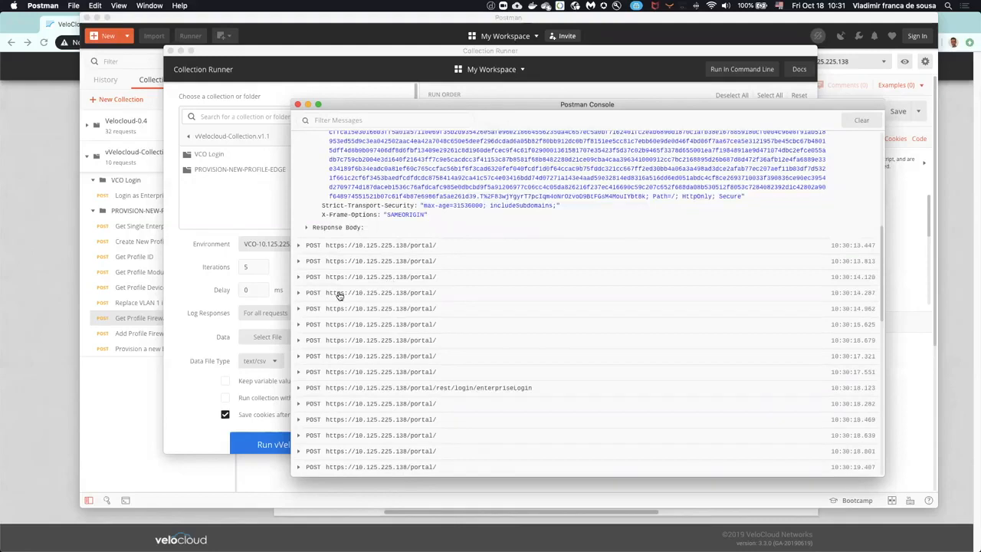
Step: Expand the last portal call of the first iteration in the console and show its request body
left_click(305, 373)
scroll(517, 372, "down", 7)
scroll(463, 299, "down", 7)
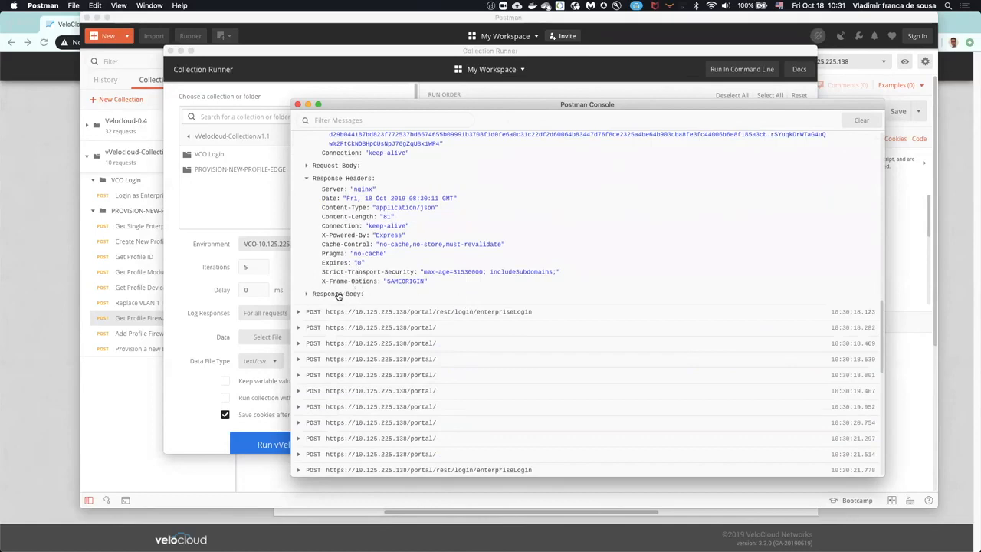
scroll(328, 296, "up", 3)
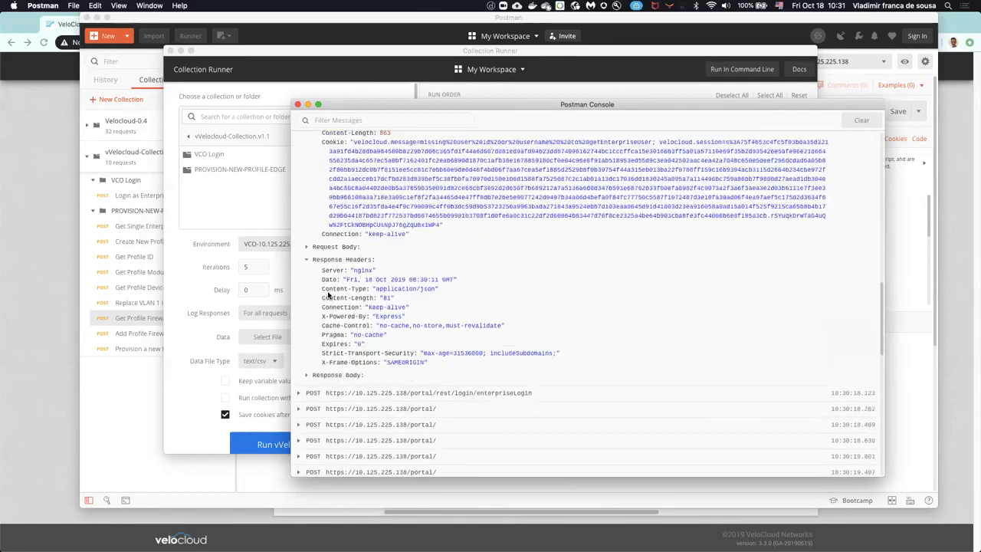
left_click(306, 245)
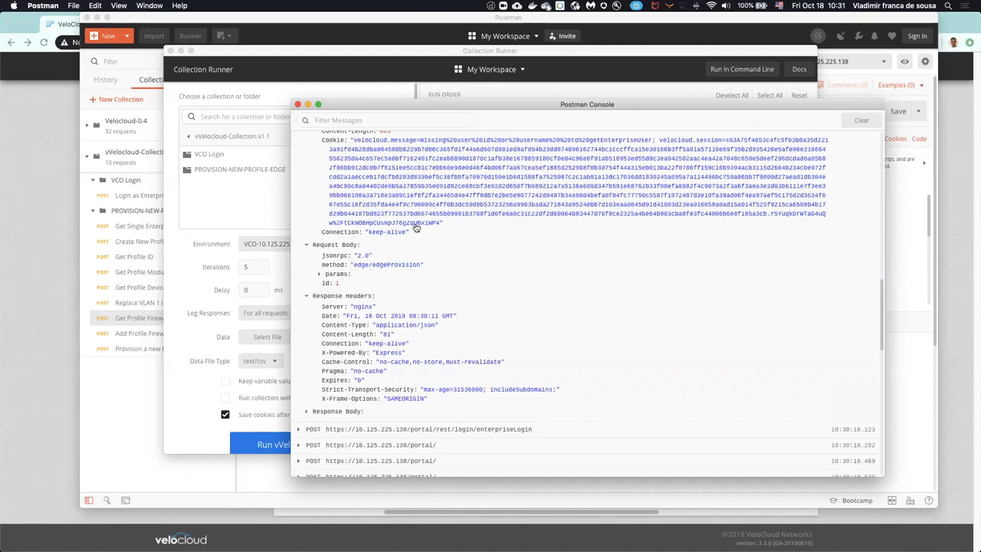
Step: Examine the params and site details of the edge/edgeProvision request and close the console
left_click(319, 273)
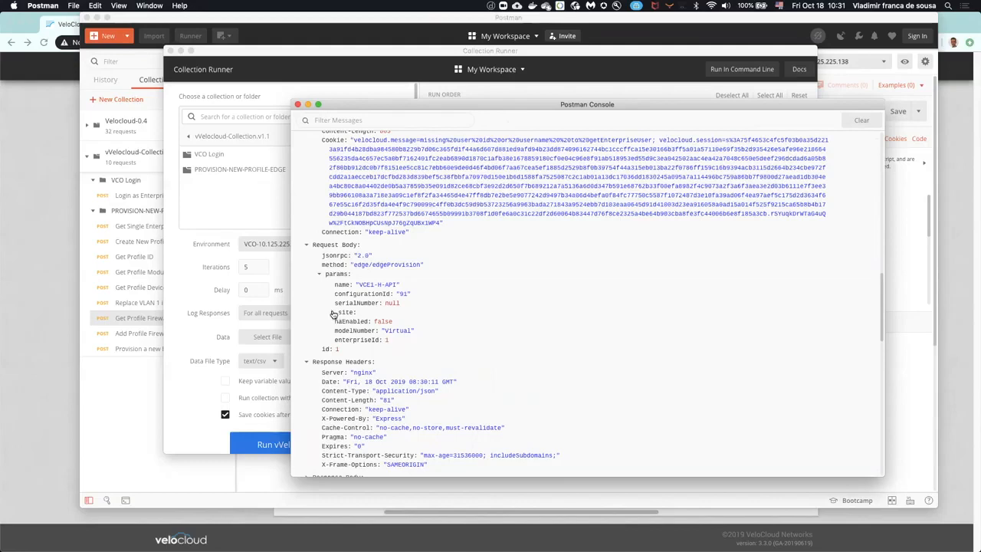
left_click(331, 313)
scroll(453, 336, "down", 3)
scroll(455, 321, "down", 3)
scroll(458, 295, "up", 2)
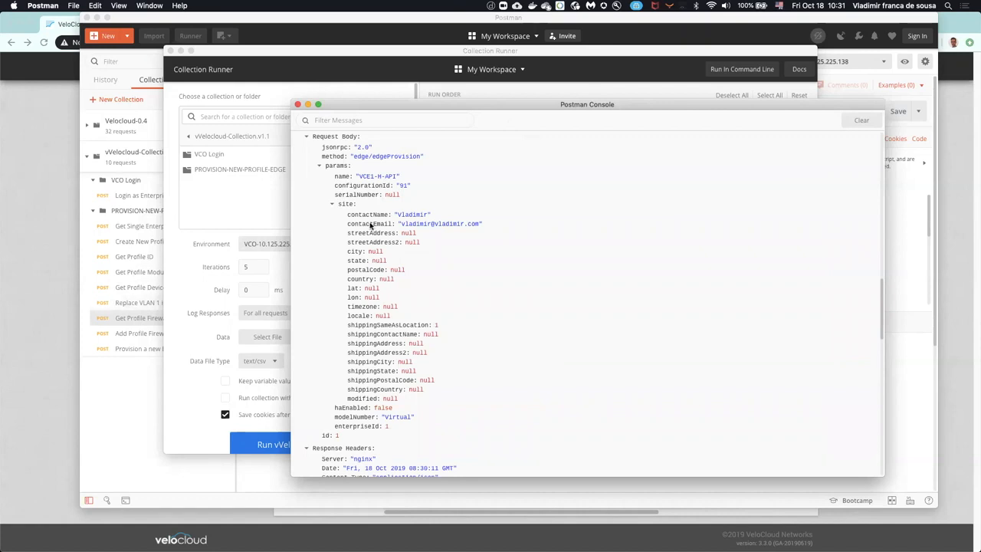
scroll(426, 284, "down", 10)
scroll(427, 277, "up", 3)
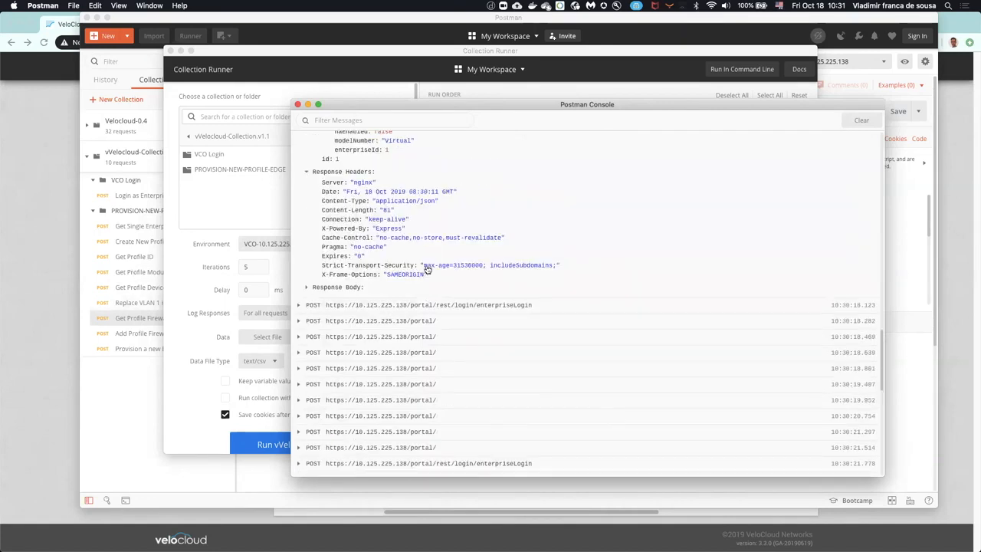
left_click(298, 105)
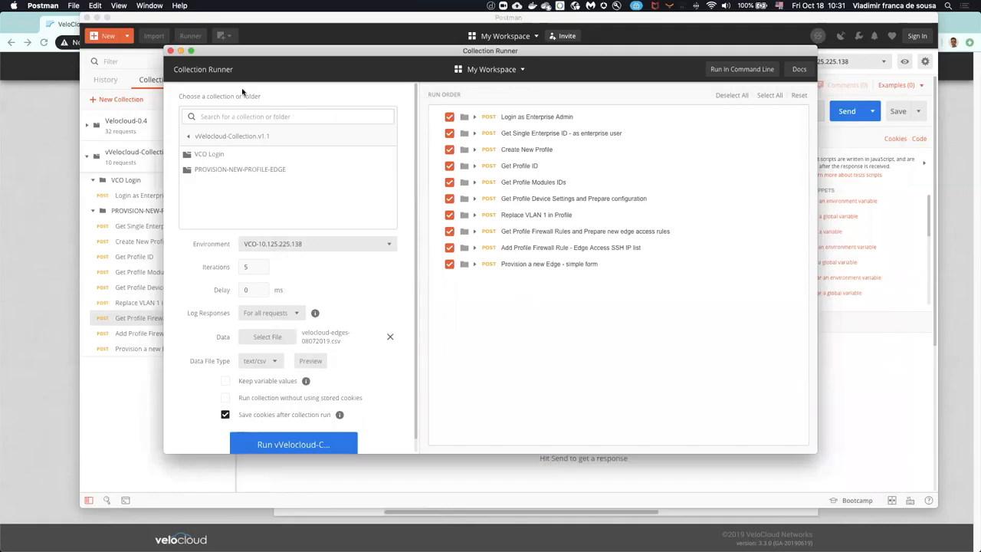
Step: Return to the main Postman window and open the Login as Enterprise Admin request
left_click(433, 480)
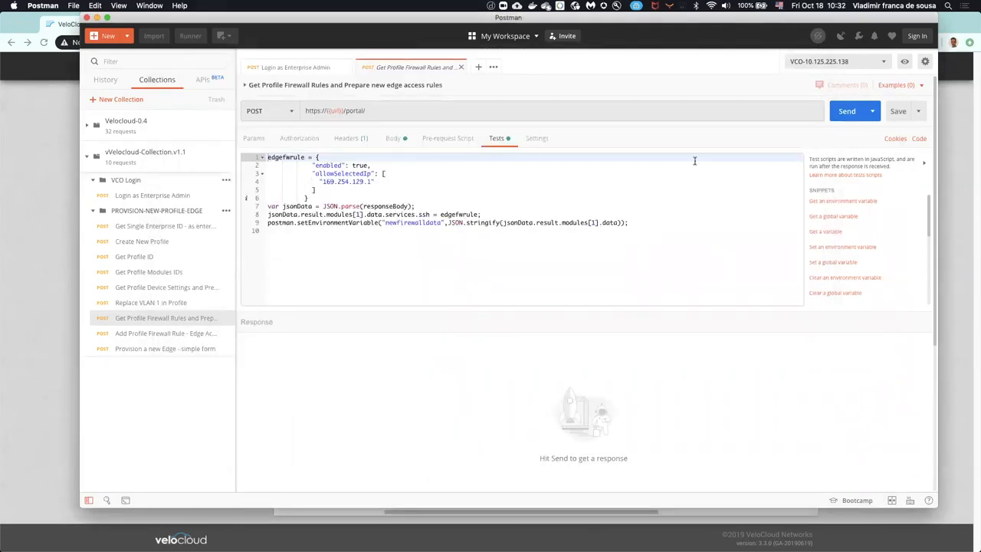
left_click(154, 197)
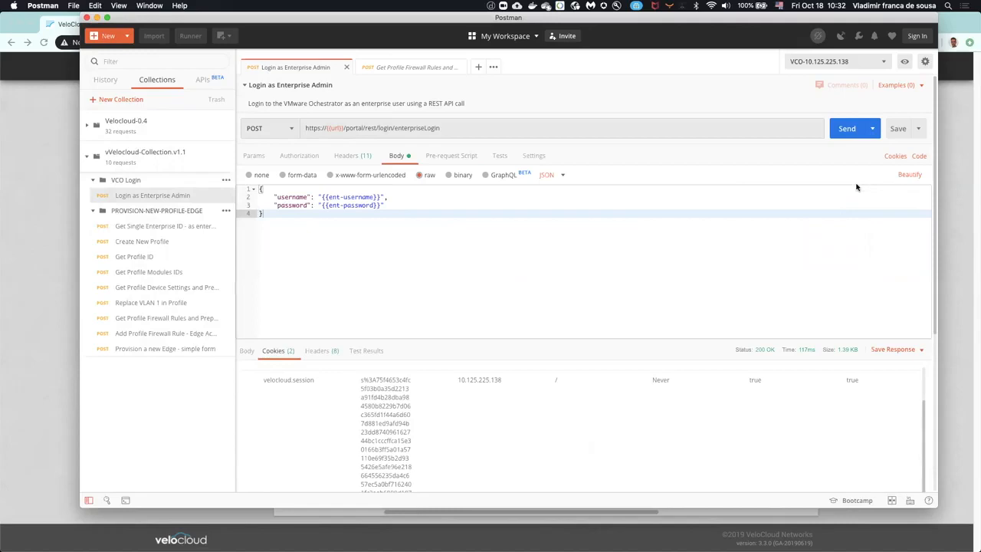
left_click(918, 129)
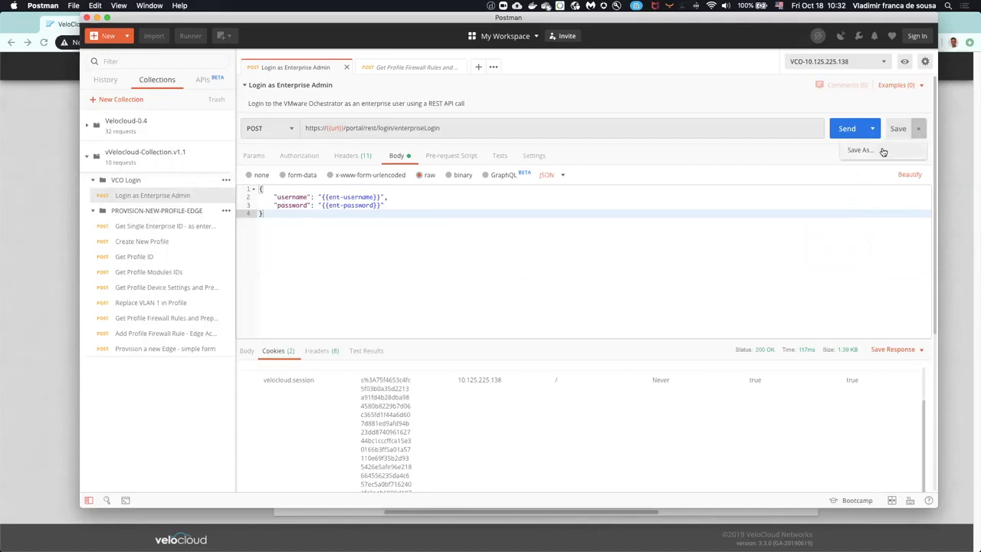
left_click(883, 152)
left_click(534, 418)
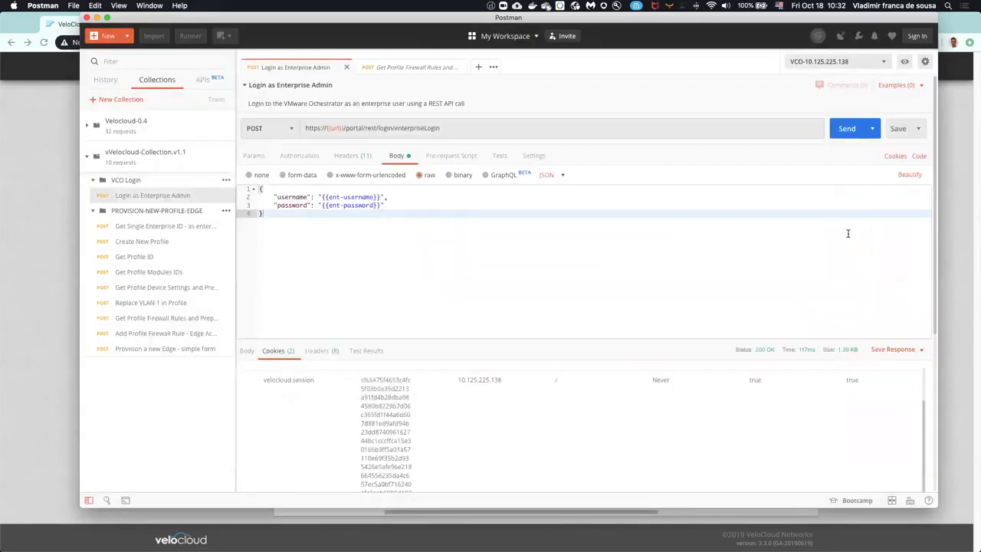
Step: Generate a code snippet of the login request in Python http.client (Python 3)
left_click(918, 156)
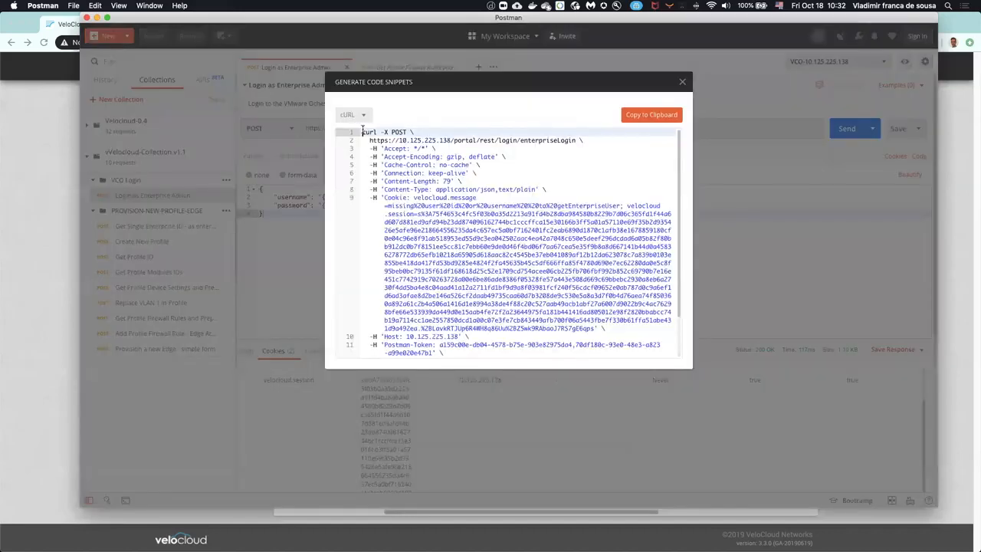
left_click(360, 117)
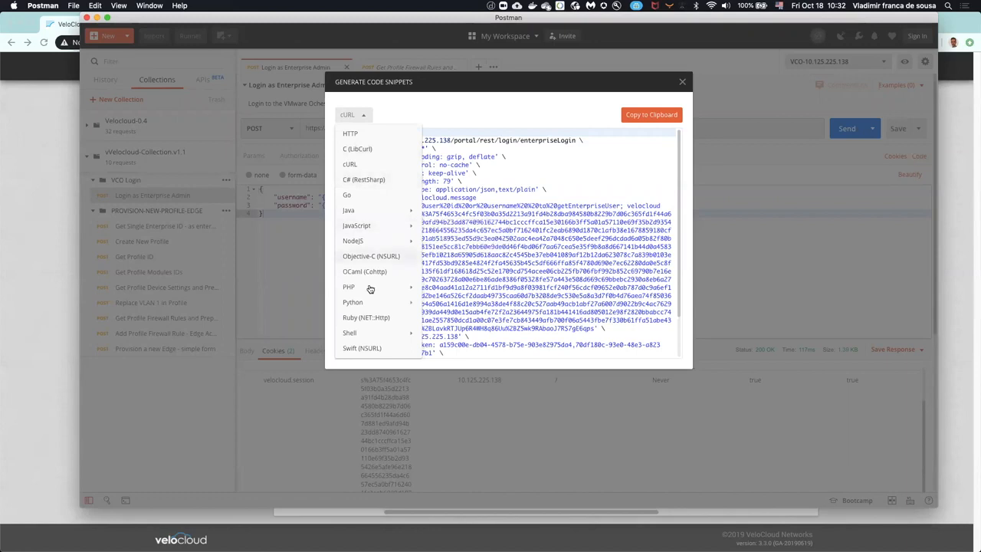
mouse_move(360, 304)
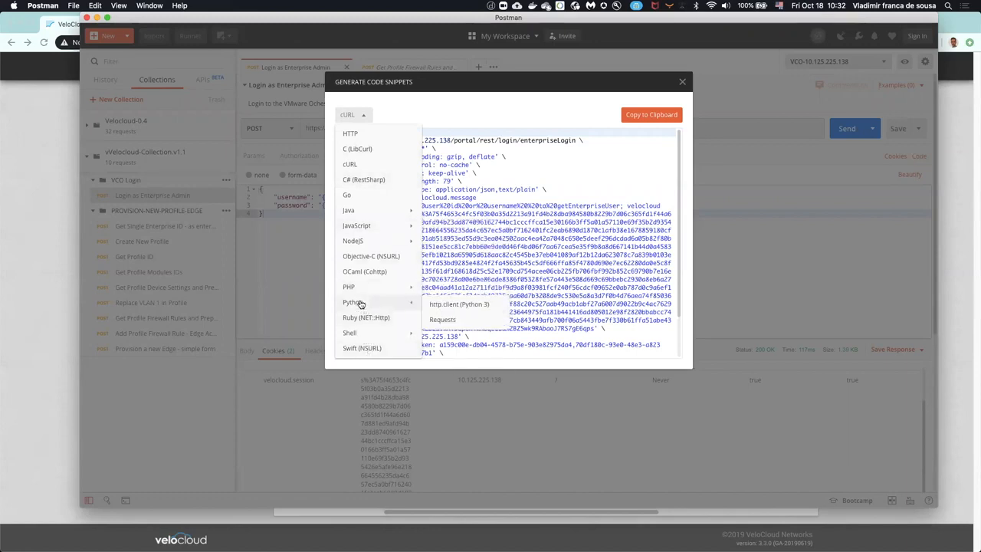
left_click(454, 305)
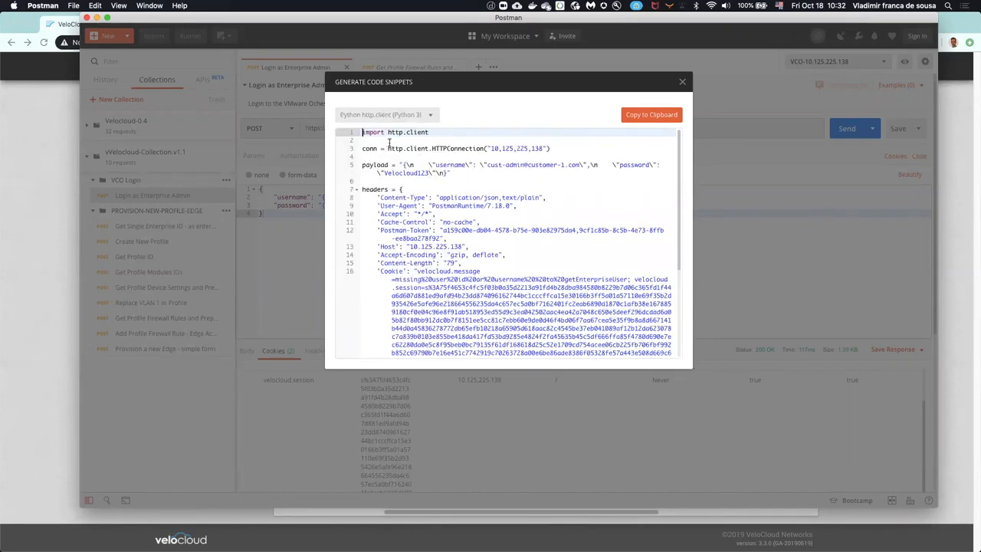
Step: Read through the generated Python snippet from the payload to the final print statement and close the snippet window
scroll(458, 285, "down", 5)
scroll(458, 285, "up", 5)
scroll(443, 197, "down", 2)
scroll(433, 294, "down", 3)
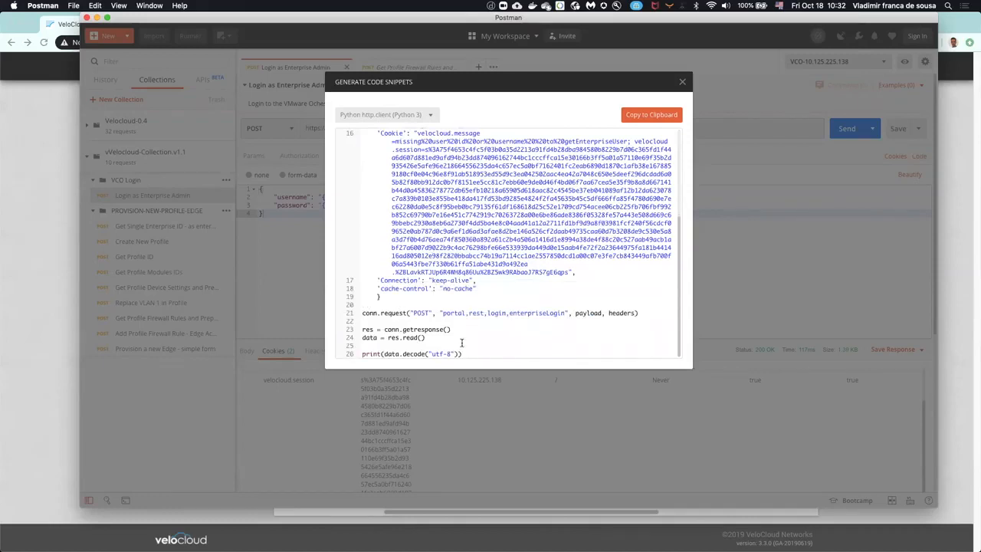
left_click(682, 84)
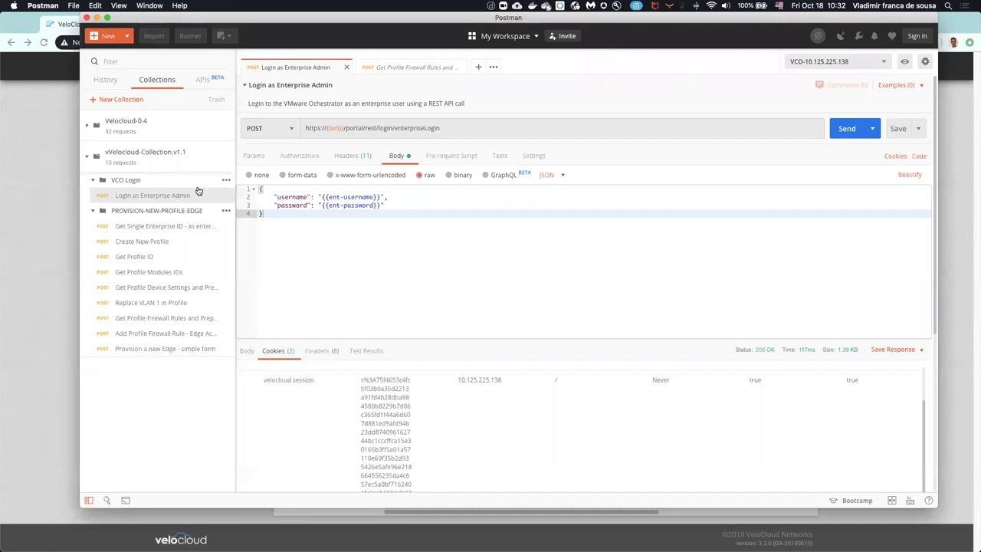